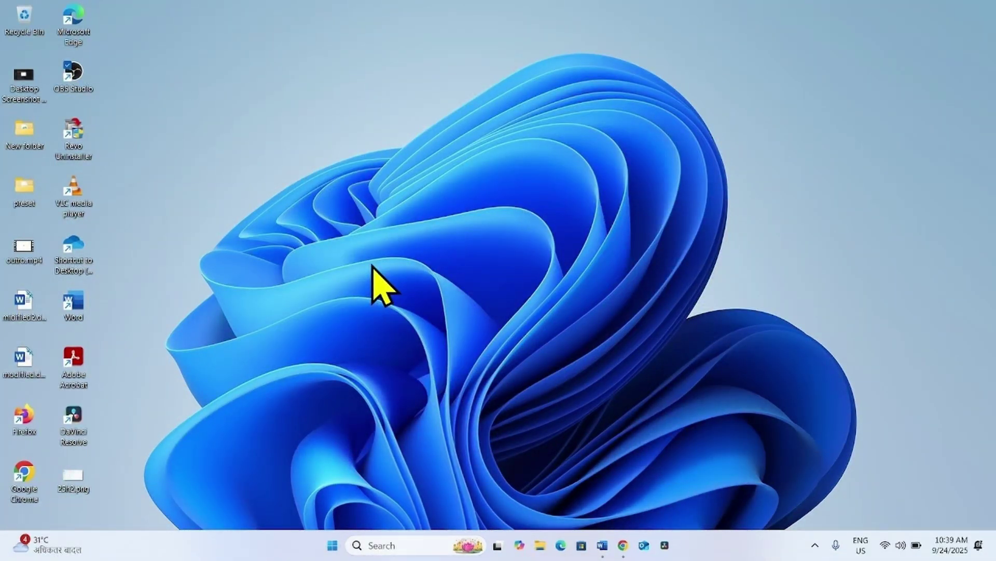
- Launch Chrome and search Google for 'windows 11 download'
right_click(613, 544)
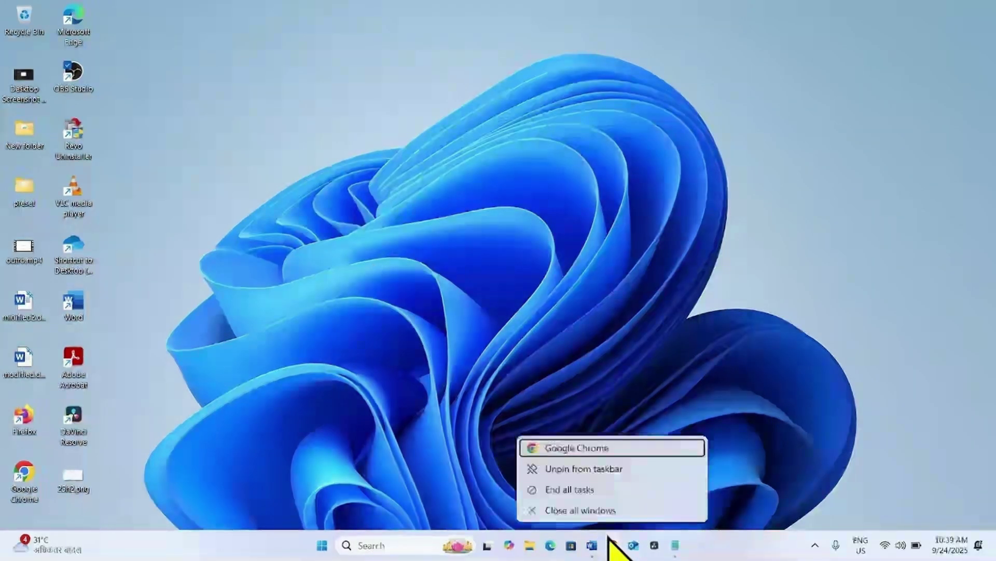
click(604, 449)
click(363, 44)
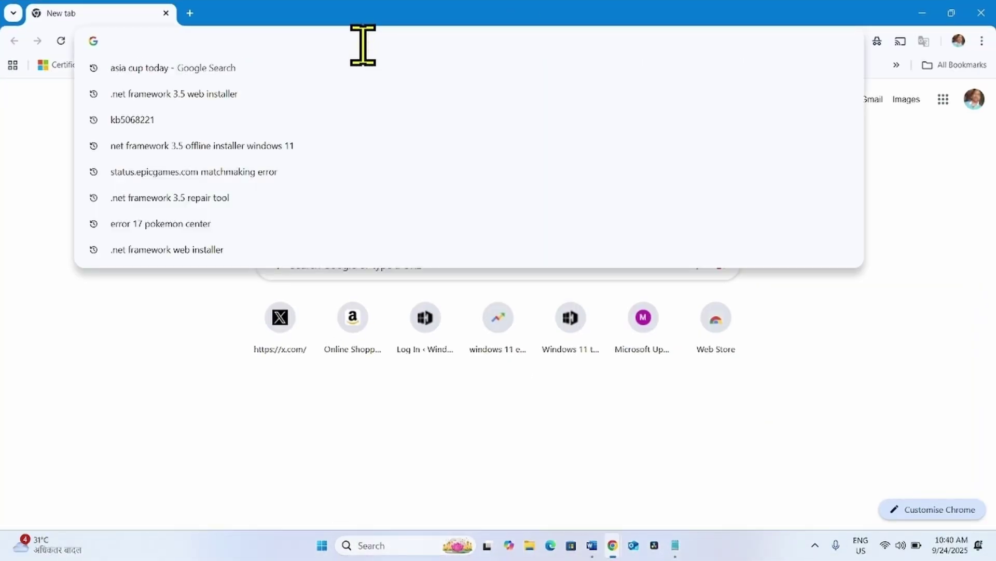
text(windo)
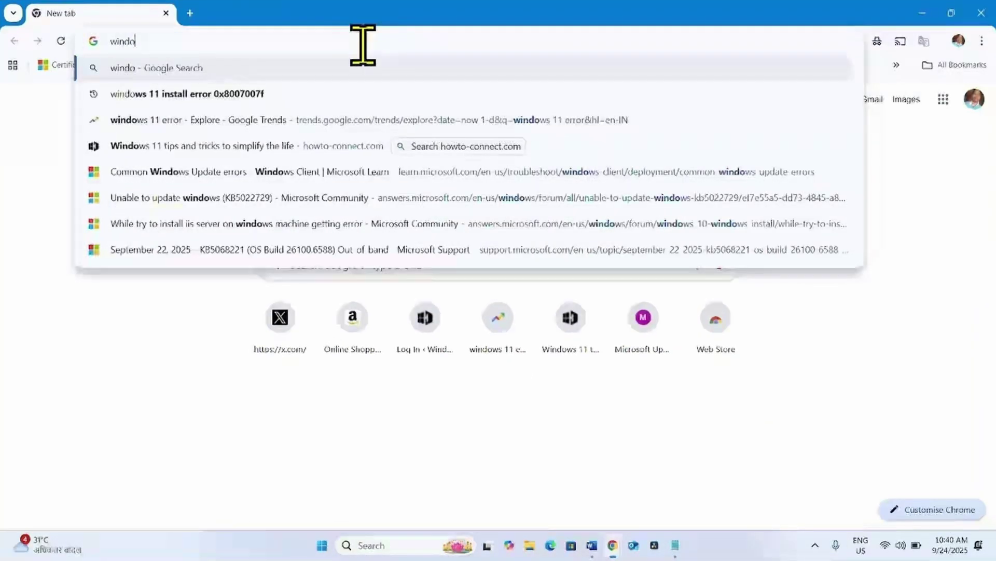
text(ws 11 dow)
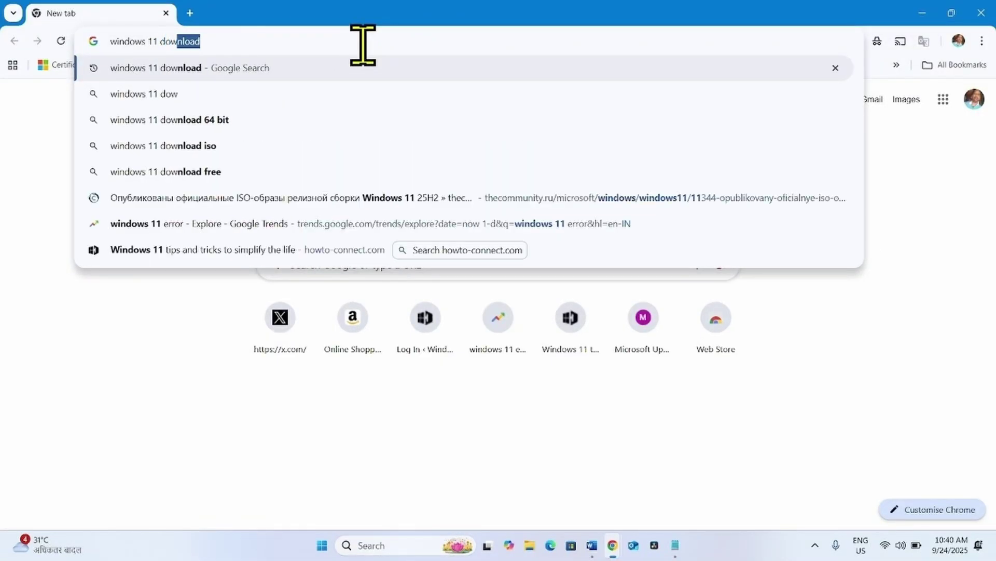
text(nload)
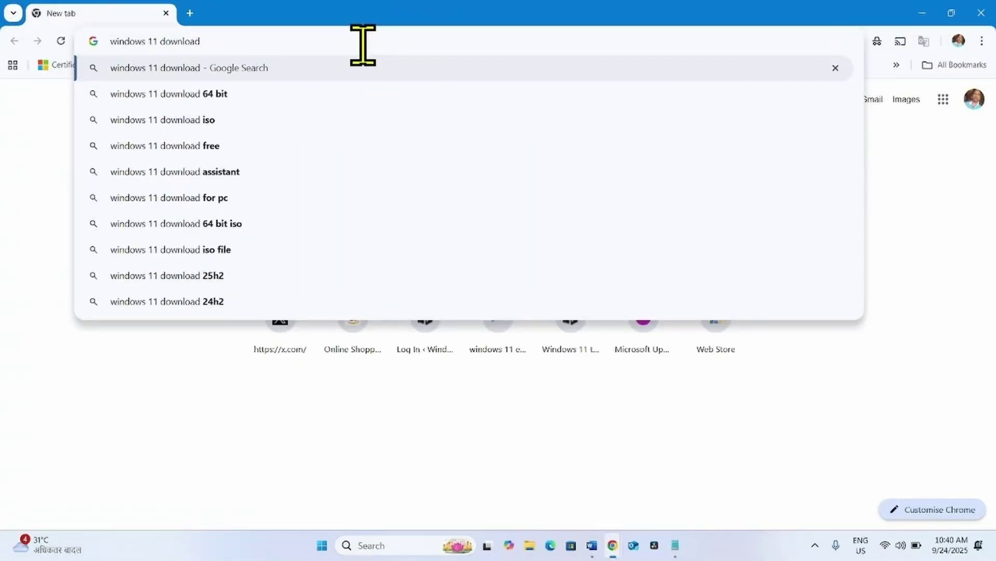
key(Return)
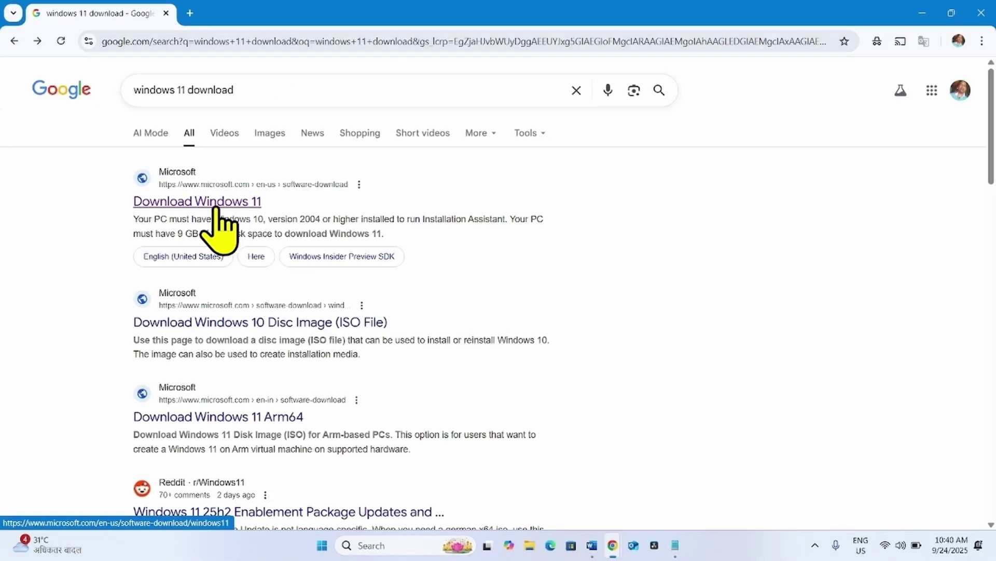
- On Microsoft's Download Windows 11 page, select and confirm the multi-edition x64 ISO
click(217, 205)
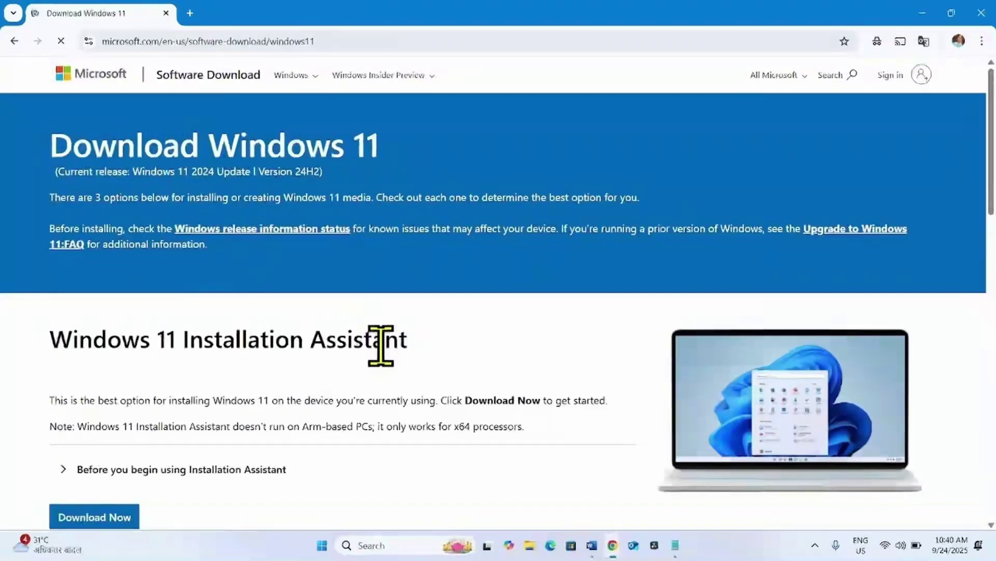
scroll(380, 345, down, 10)
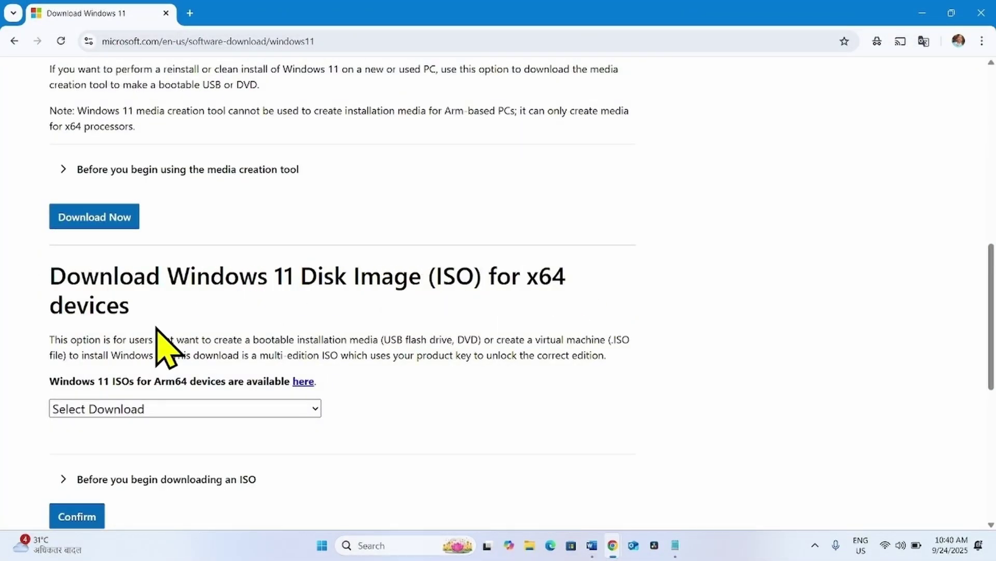
click(109, 408)
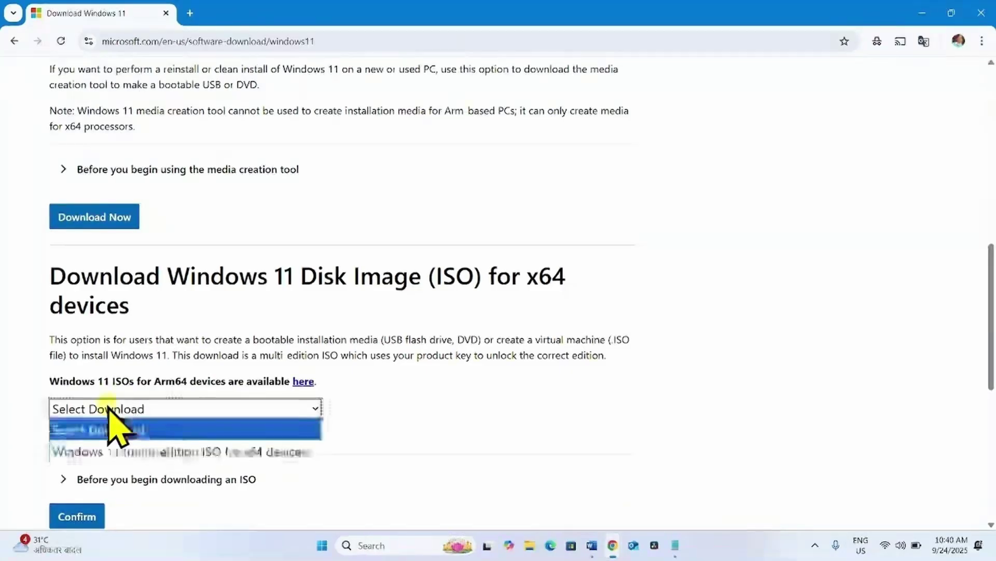
click(109, 452)
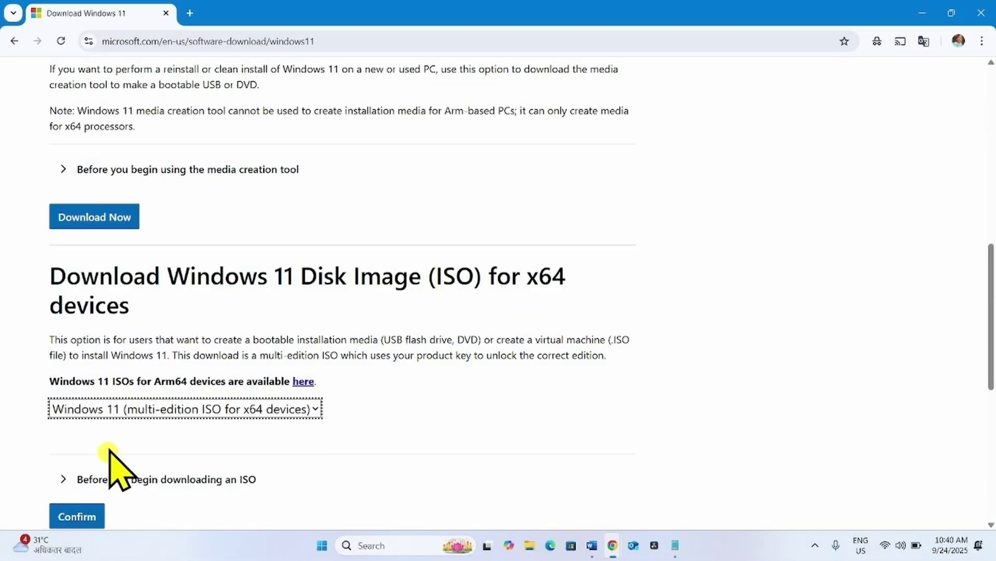
click(73, 518)
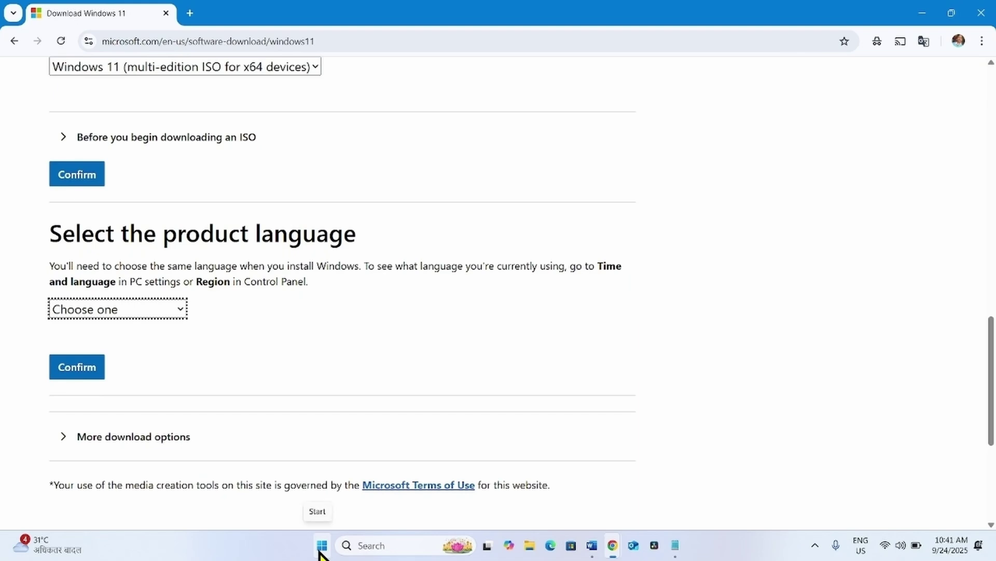
- Open Settings' Time & language > Language & region page to check the English (United States) display language
click(321, 547)
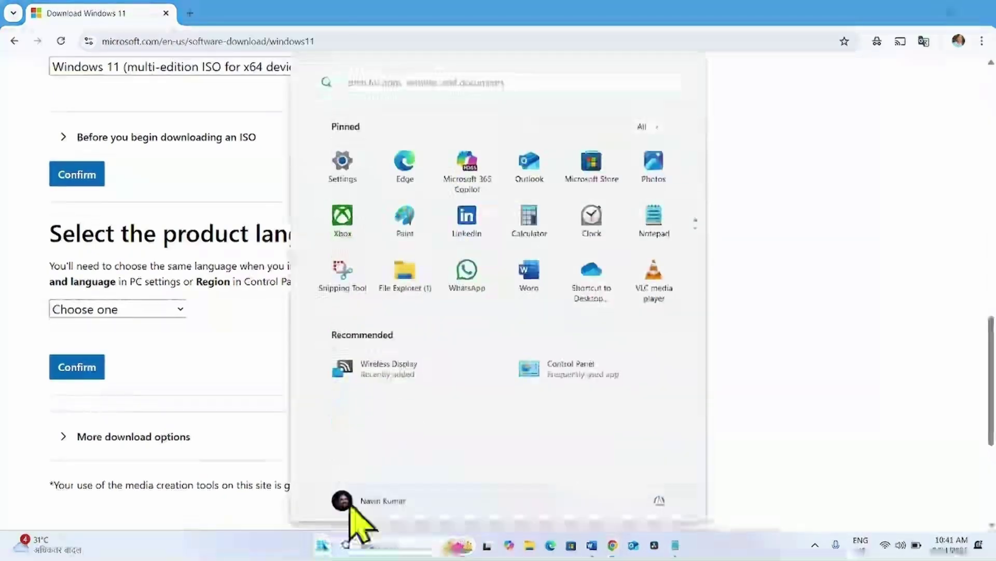
click(343, 162)
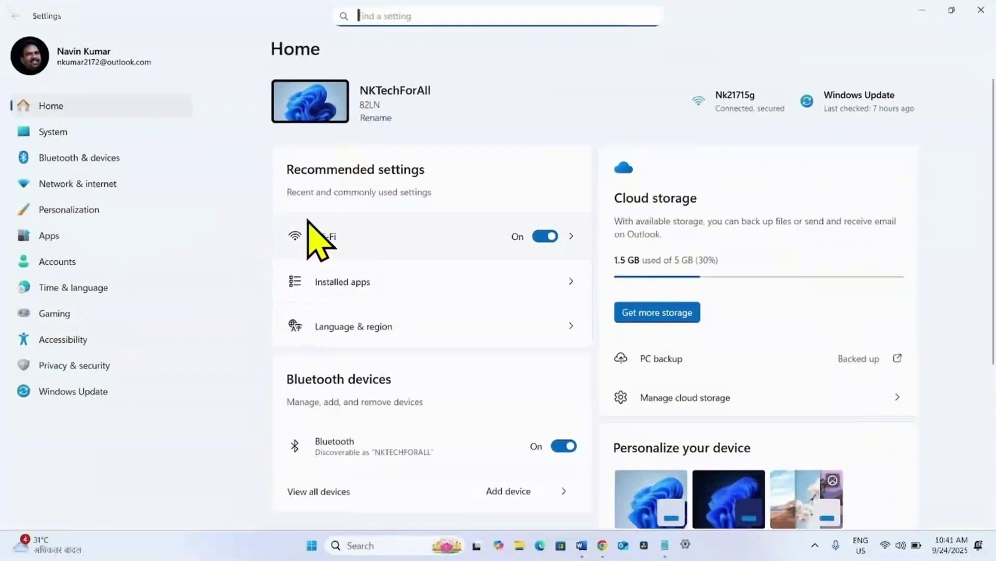
click(62, 287)
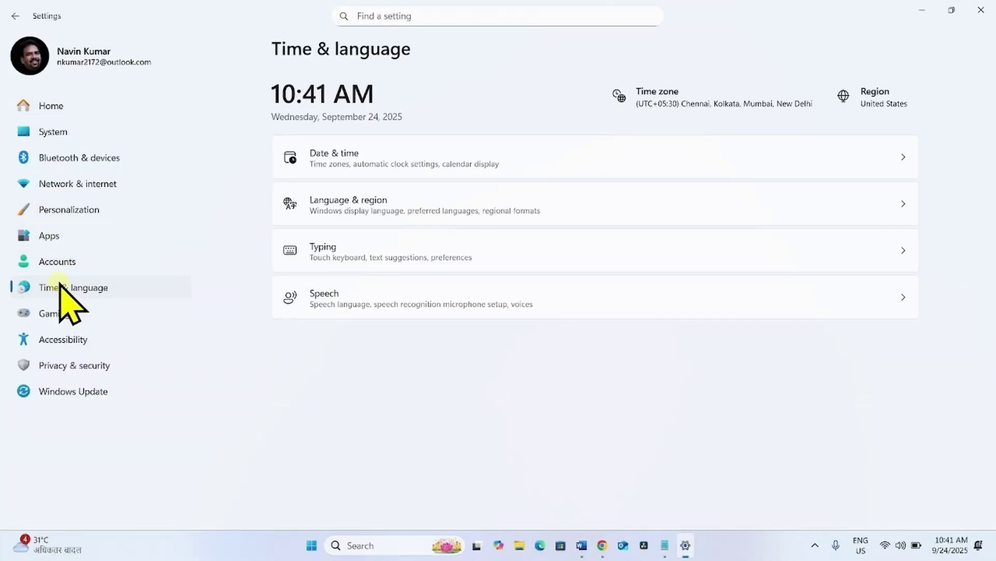
click(373, 204)
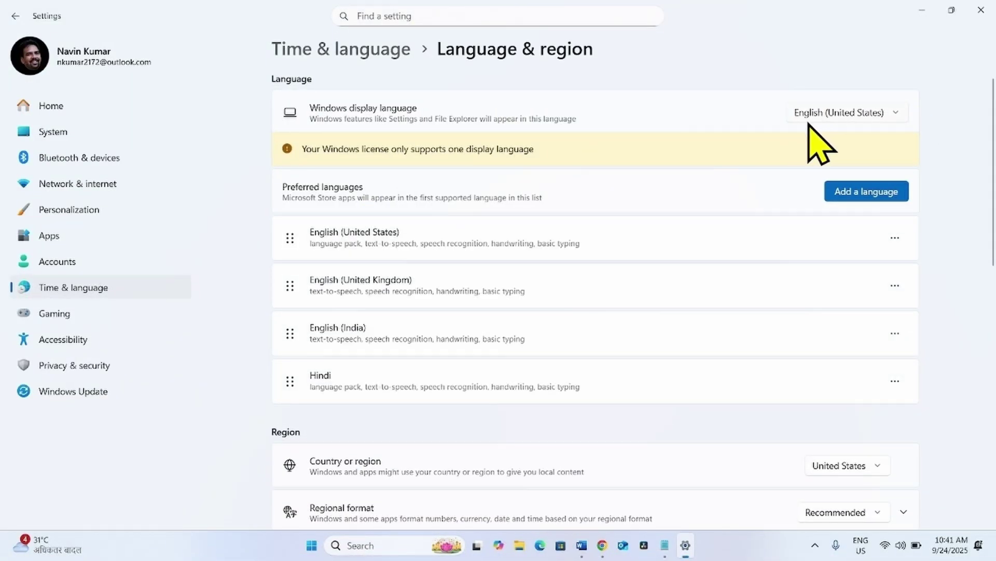
- Close Settings and confirm English (United States) as the ISO product language
click(980, 13)
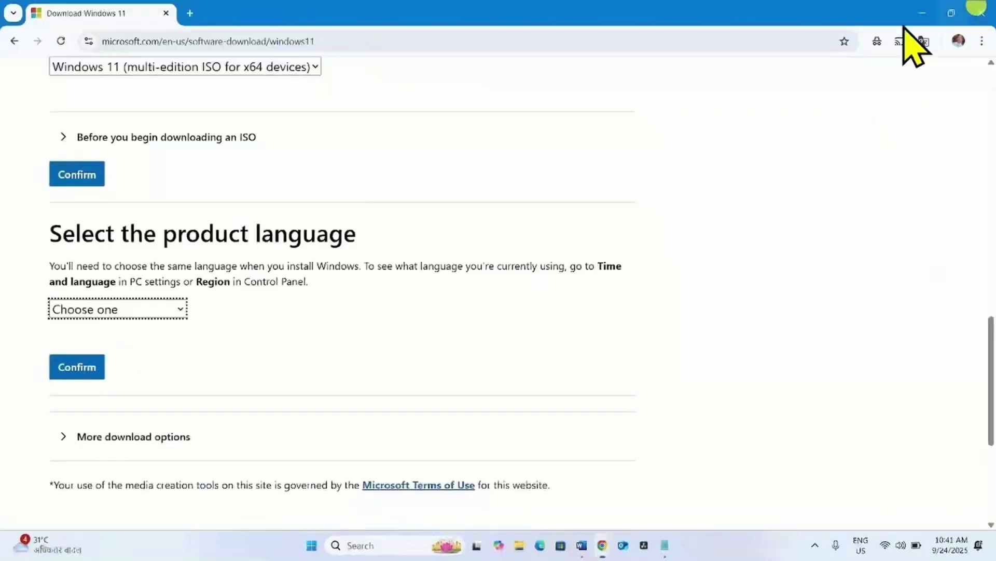
click(111, 315)
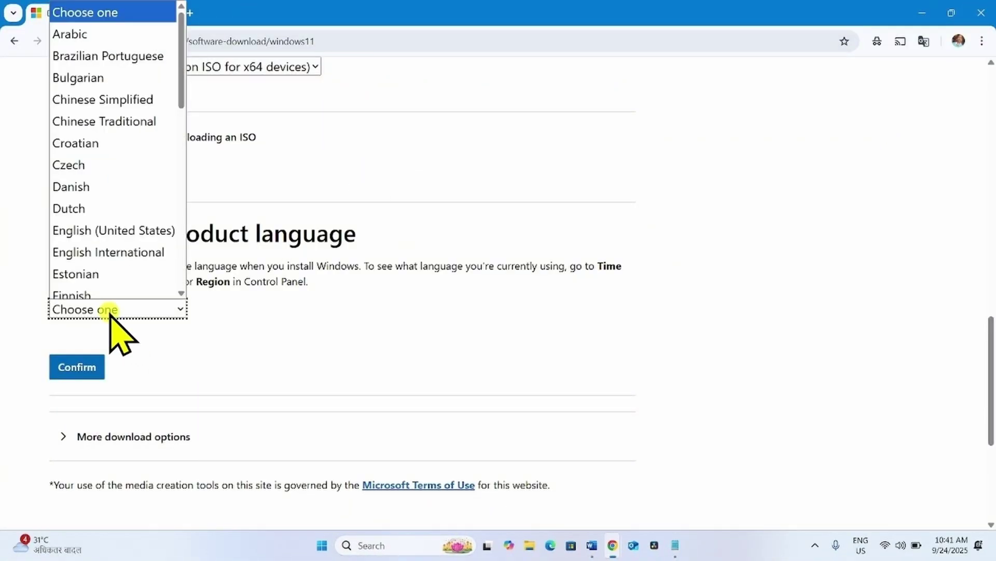
click(113, 228)
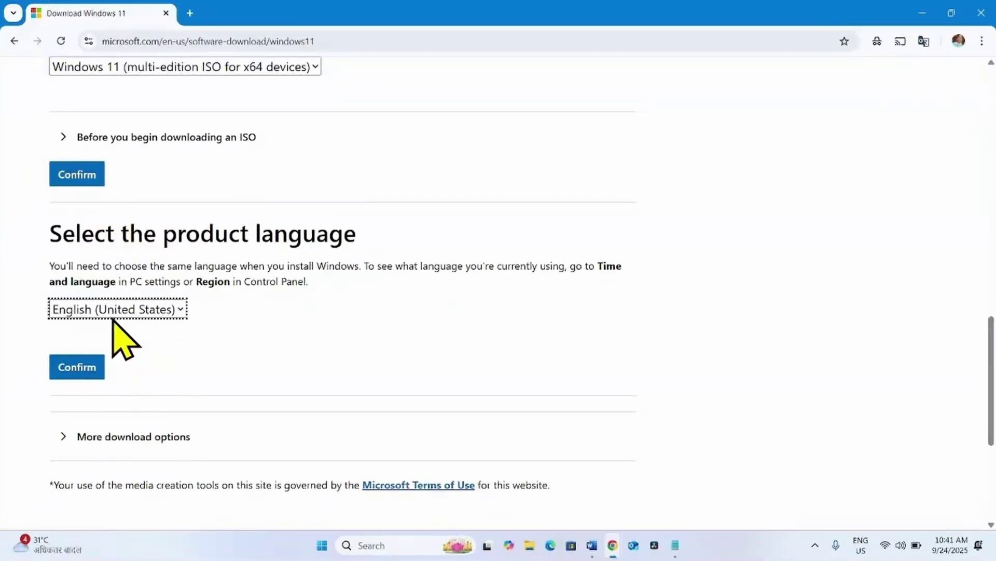
click(77, 367)
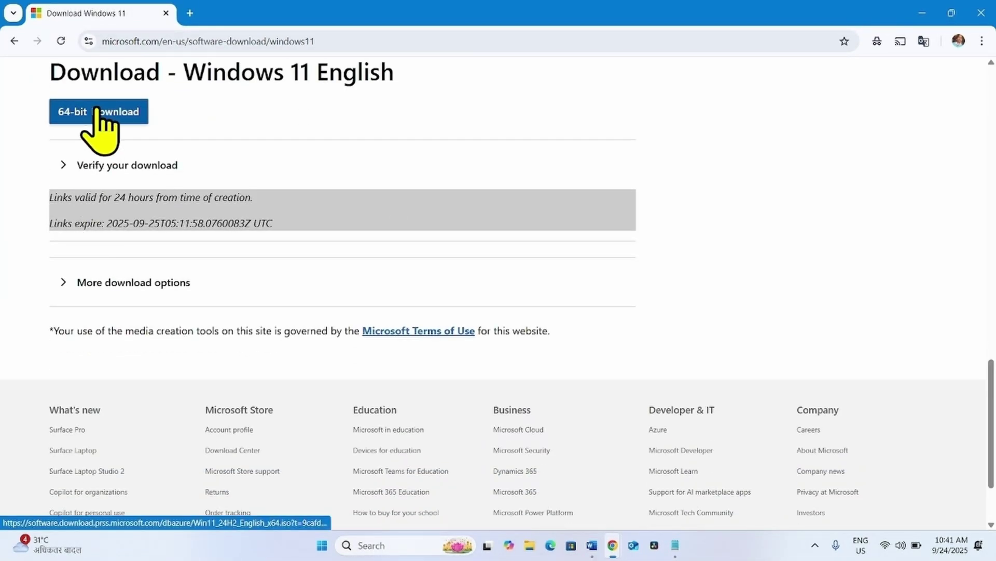
- Start the 64-bit Windows 11 ISO download, check its progress, and show the desktop
click(99, 112)
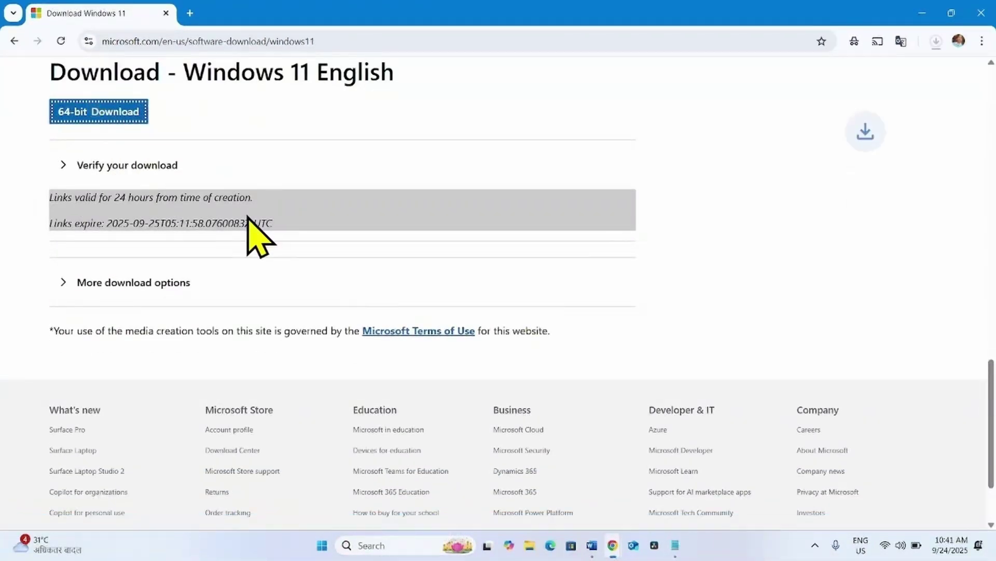
click(936, 40)
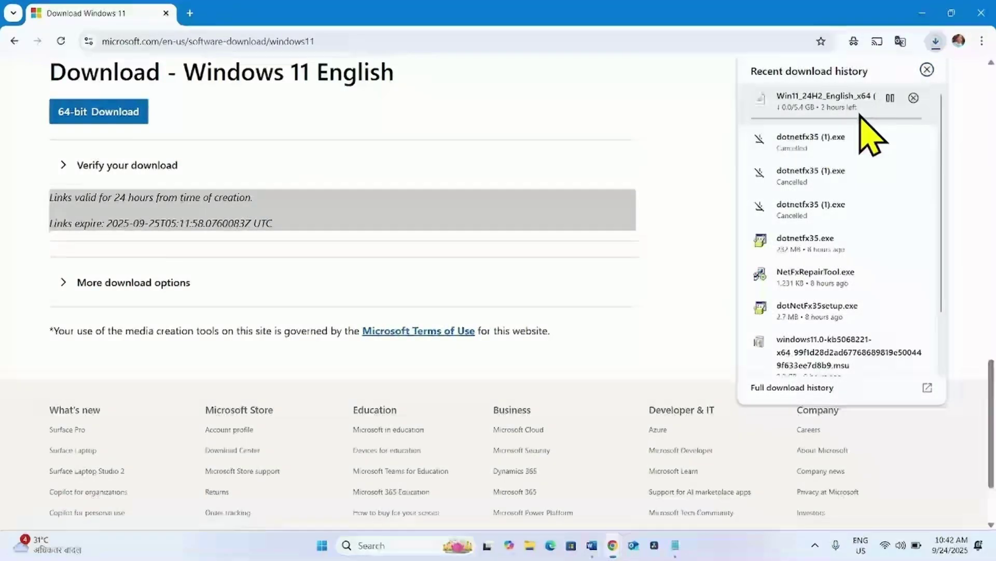
key(super+d)
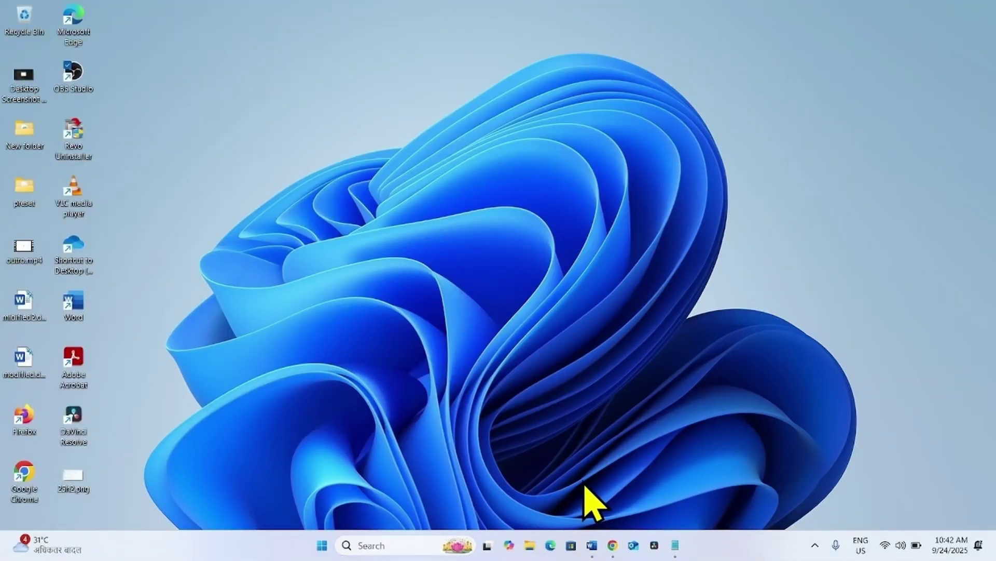
- Mount the downloaded Windows 11 ISO from the Downloads folder
click(528, 546)
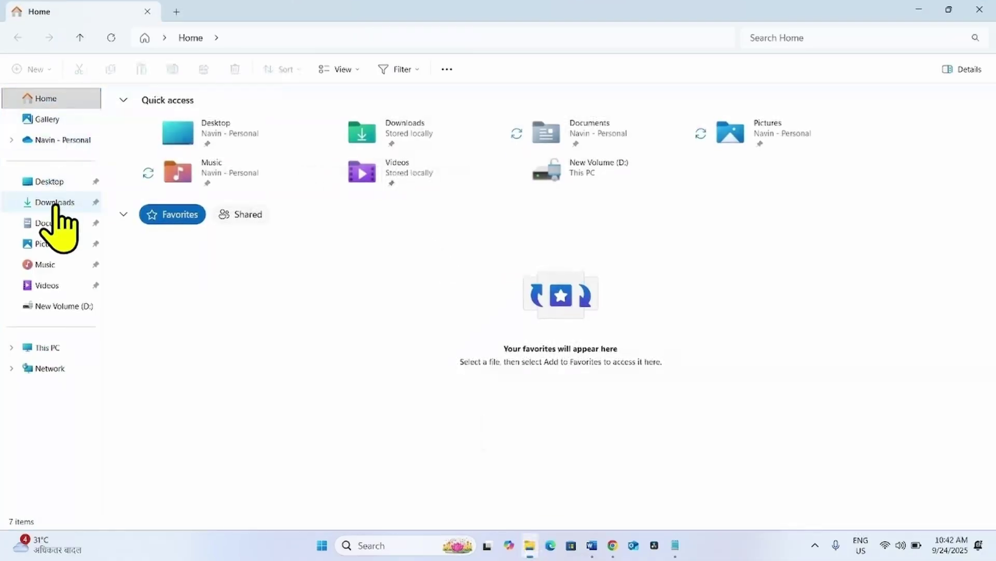
click(55, 202)
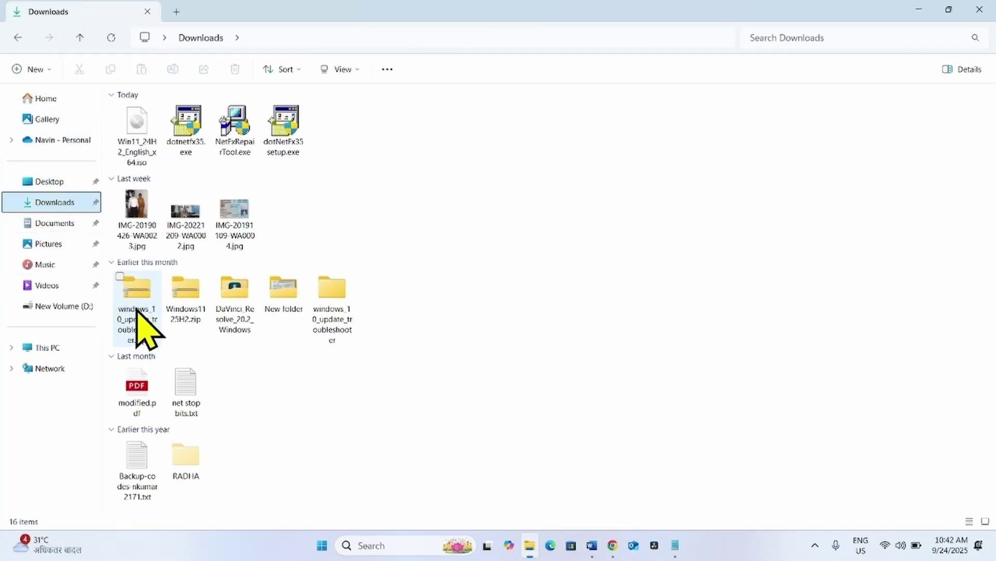
right_click(143, 129)
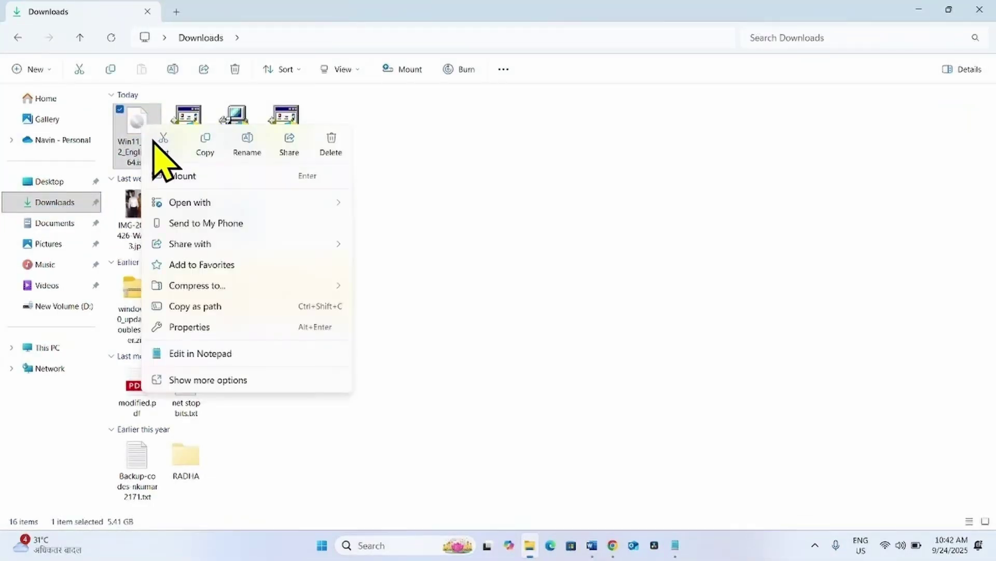
click(179, 177)
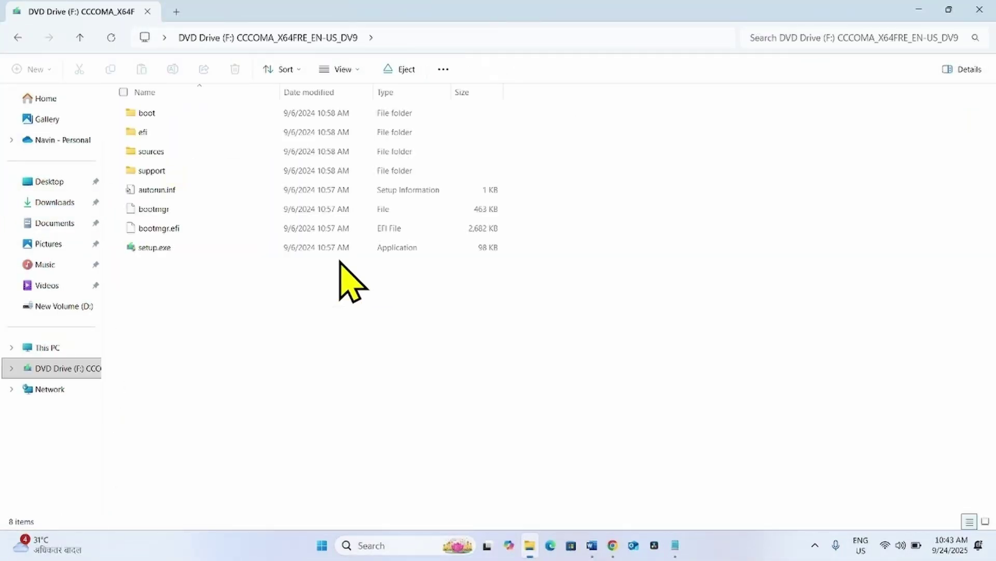
- Copy the sxs folder from the mounted ISO's sources folder and open Windows-SSD (C:)
double_click(153, 153)
click(142, 343)
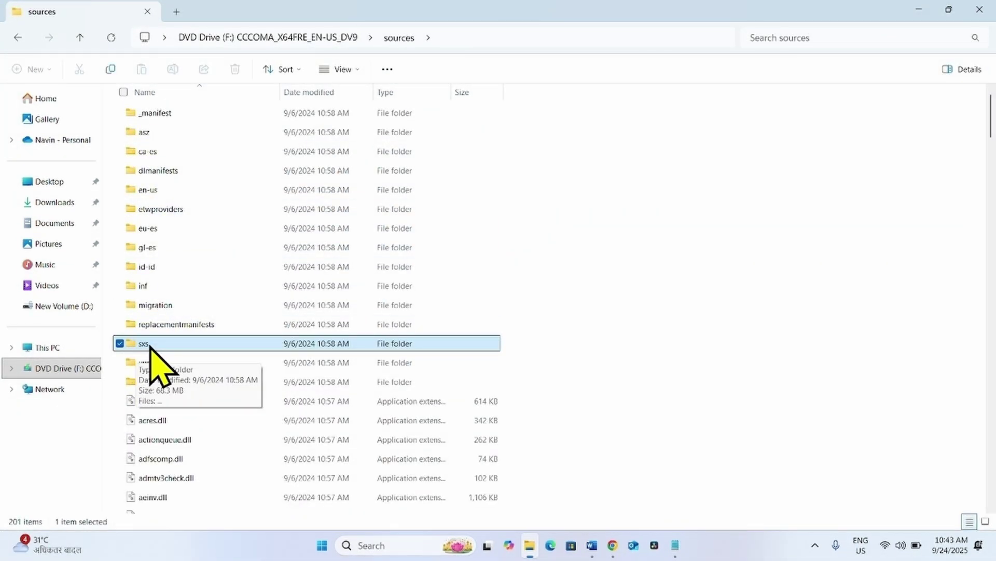
right_click(146, 345)
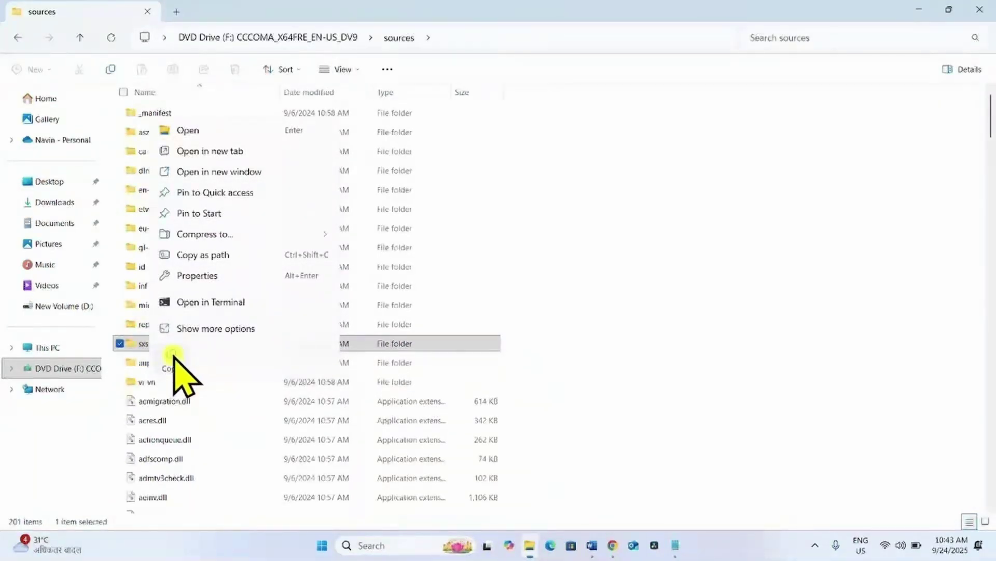
click(151, 342)
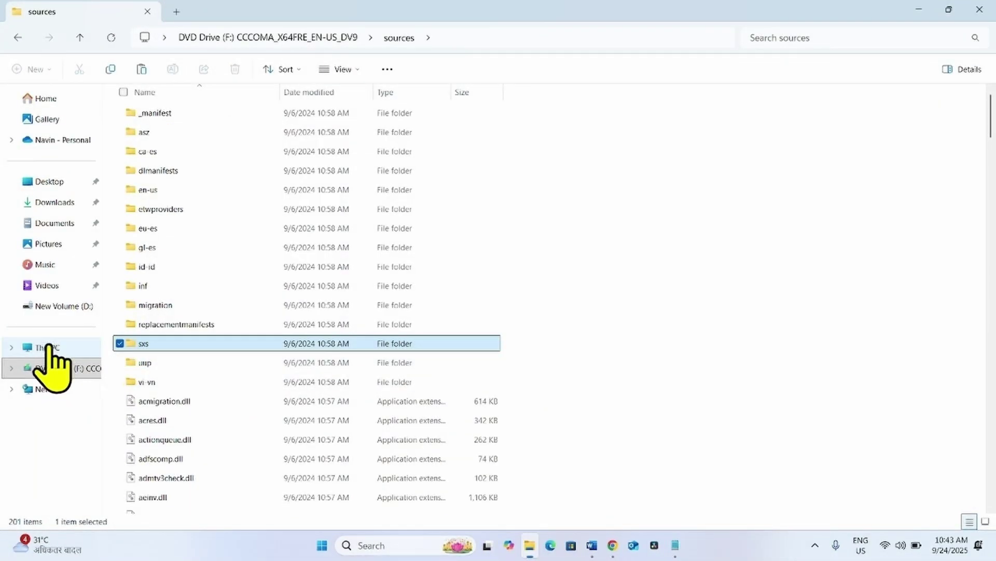
click(35, 348)
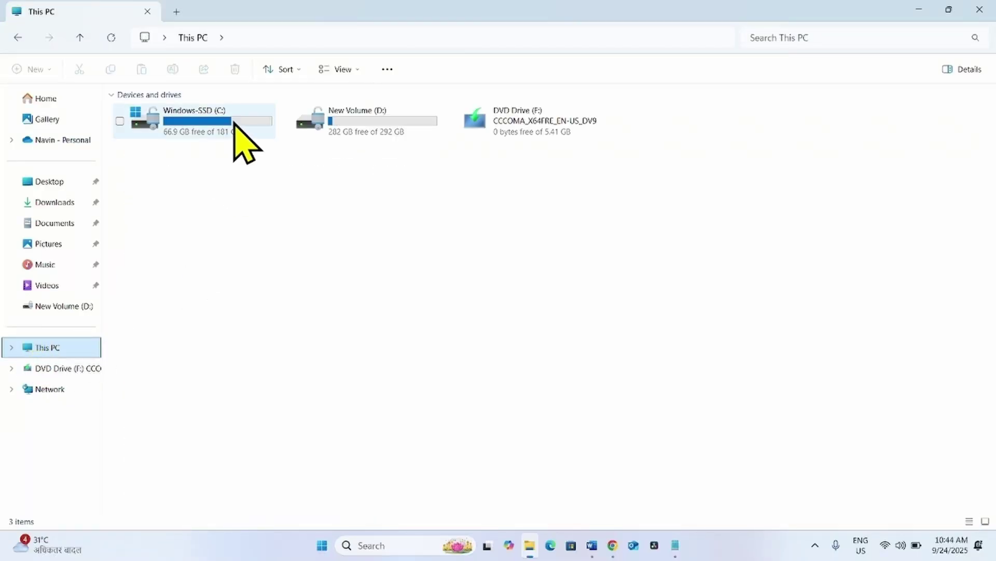
double_click(237, 129)
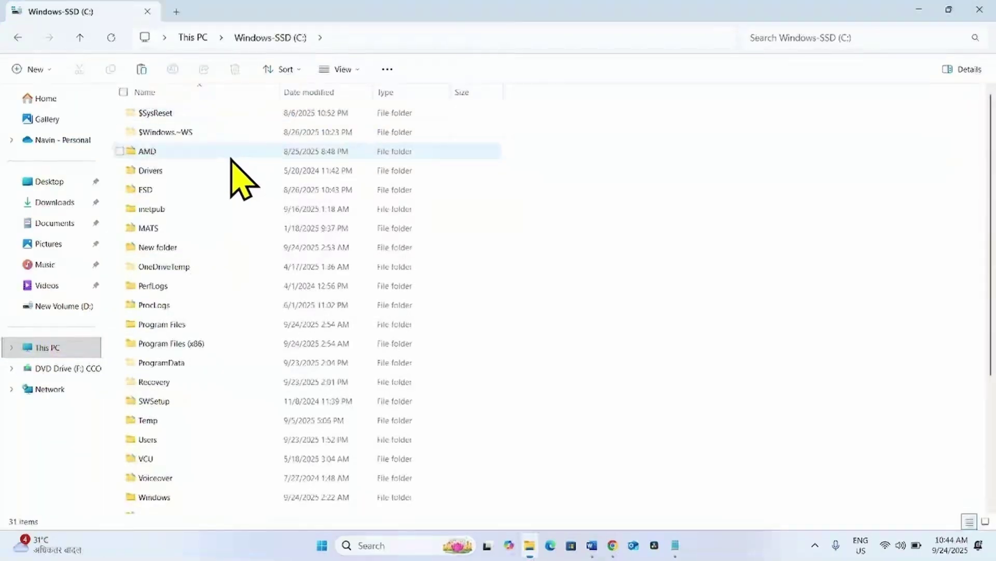
- Create a new folder named Temp on the C: drive
right_click(554, 214)
mouse_move(594, 356)
click(805, 359)
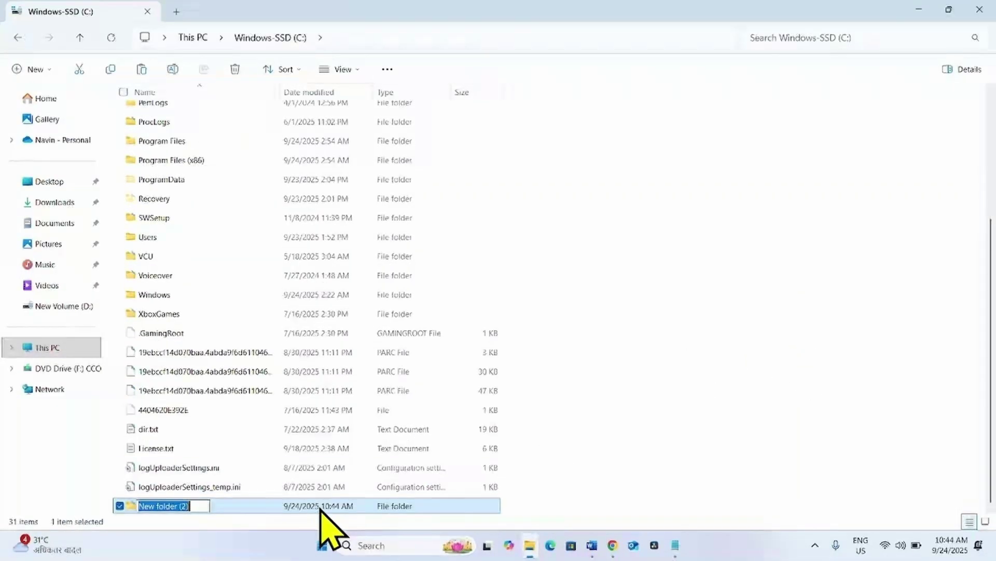
key(BackSpace)
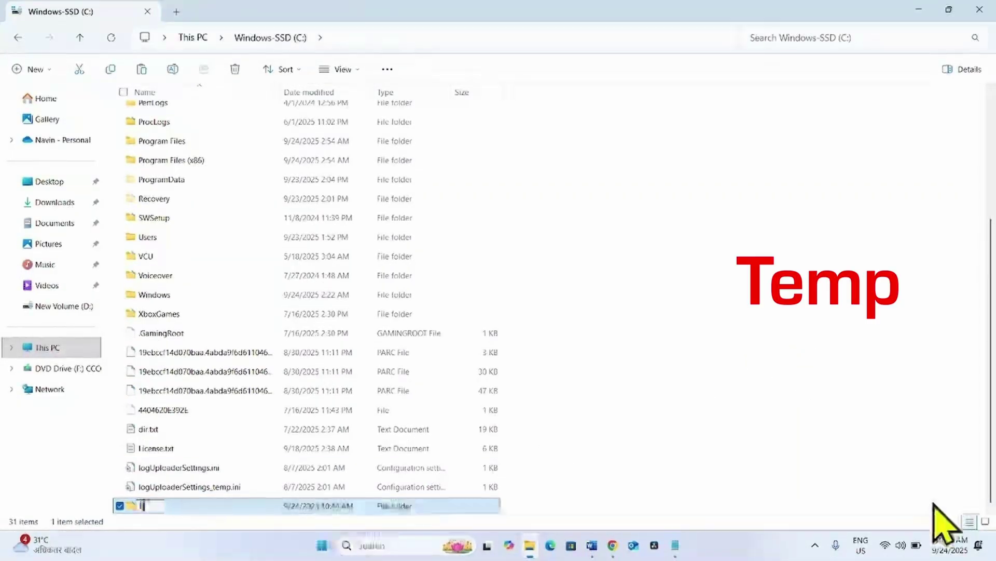
text(Temp)
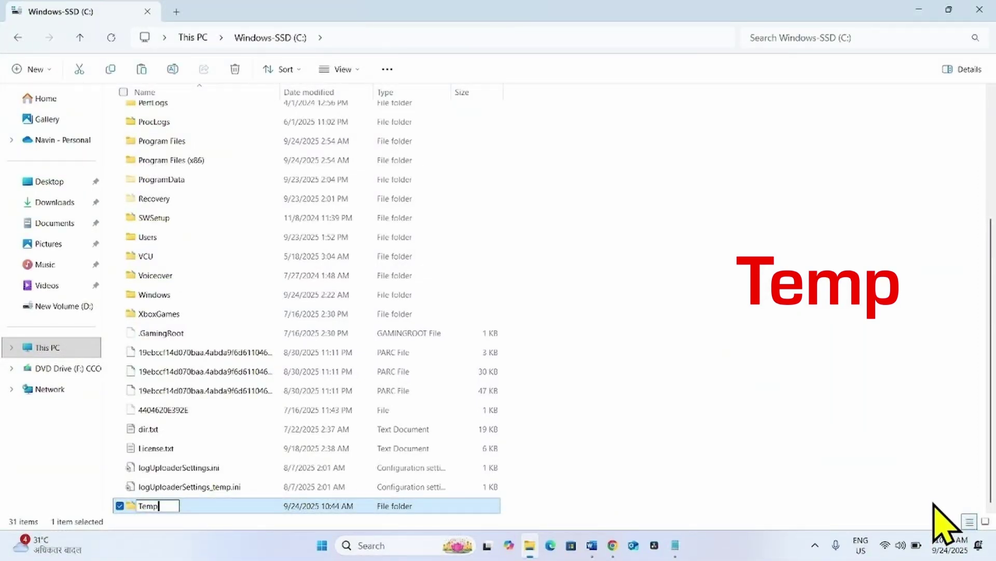
click(805, 408)
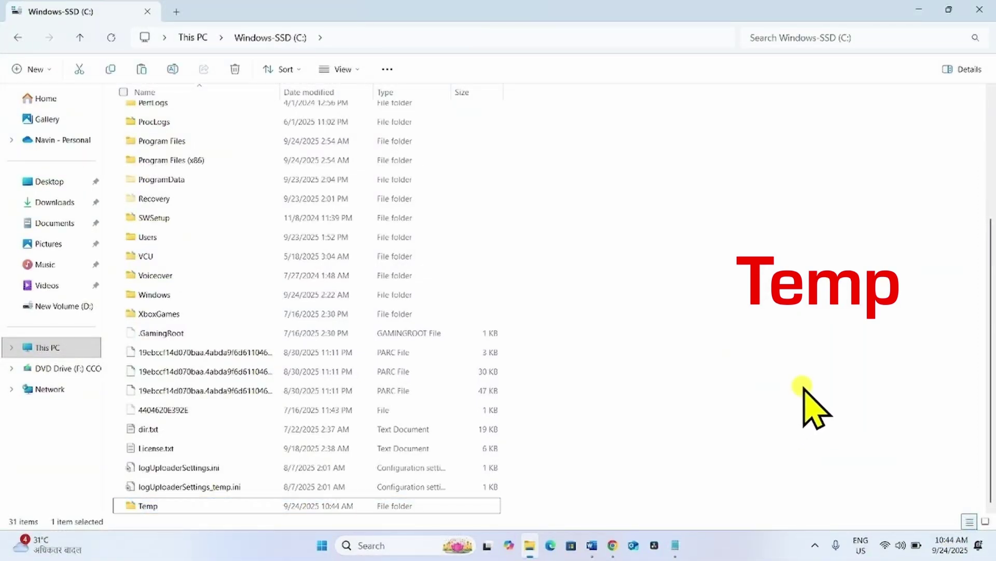
- Paste the sxs folder into C:\Temp, then close File Explorer
mouse_move(149, 506)
double_click(160, 506)
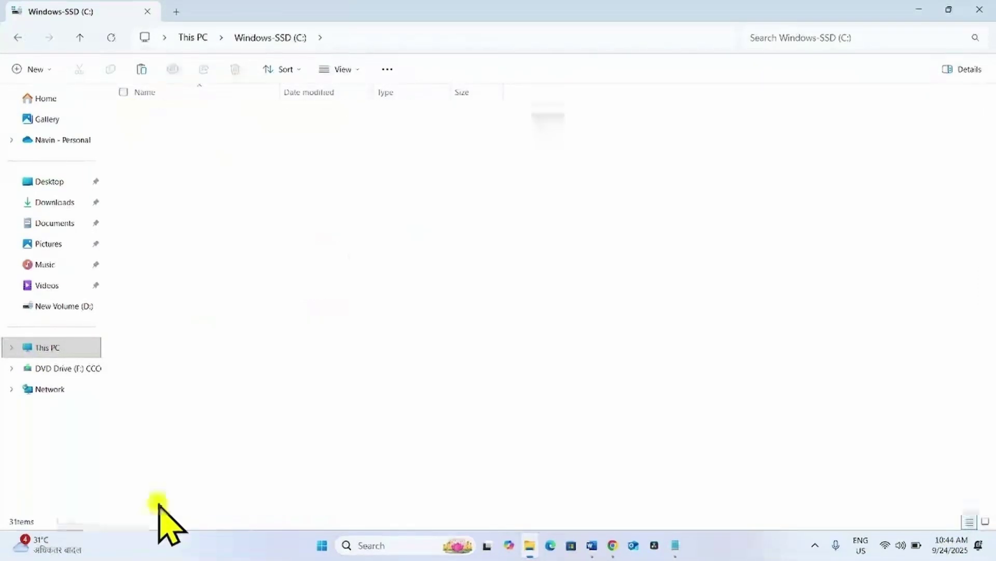
right_click(160, 164)
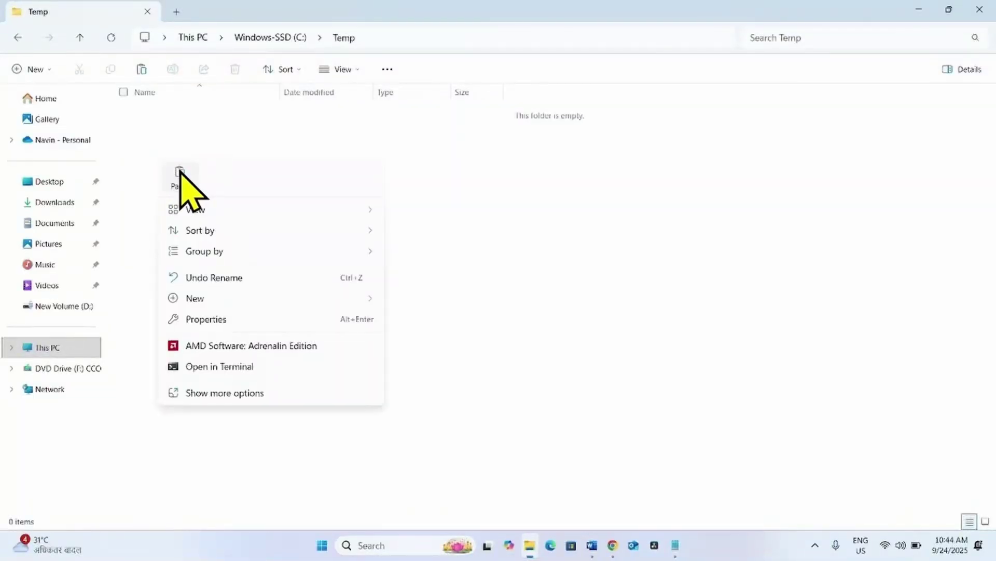
click(179, 168)
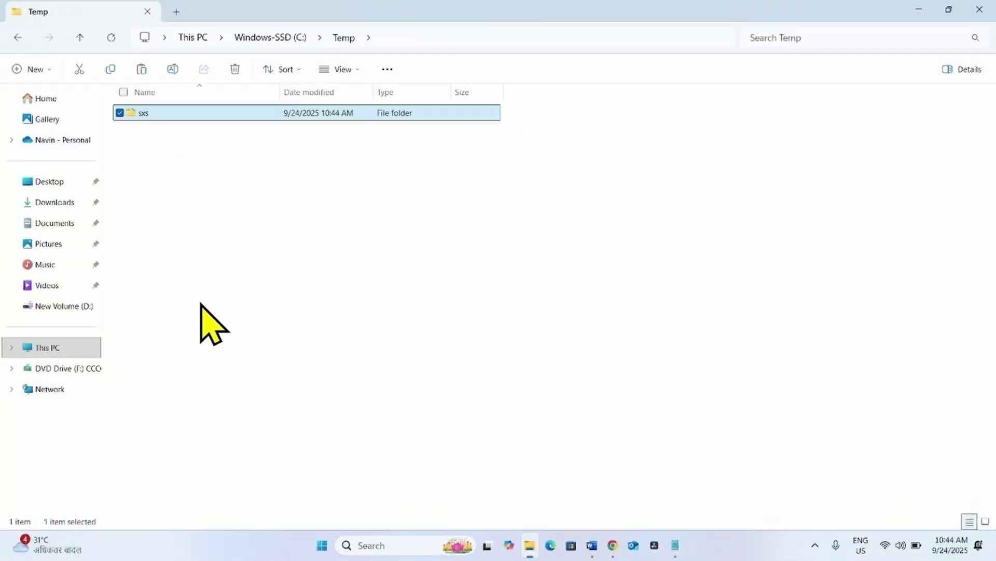
key(BackSpace)
click(981, 12)
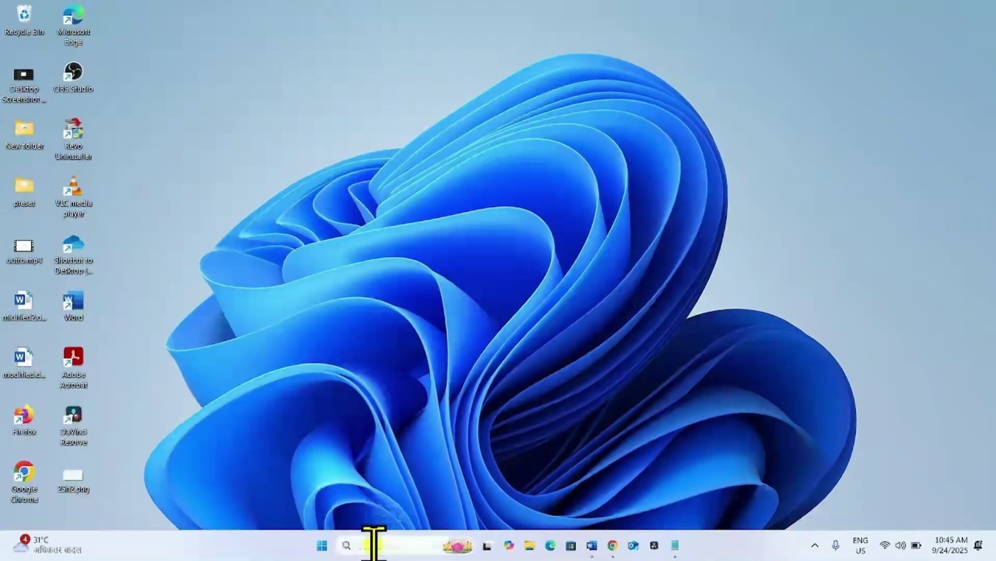
- Search for 'control', open Control Panel, and go to Programs > Uninstall a program
click(373, 543)
text(c)
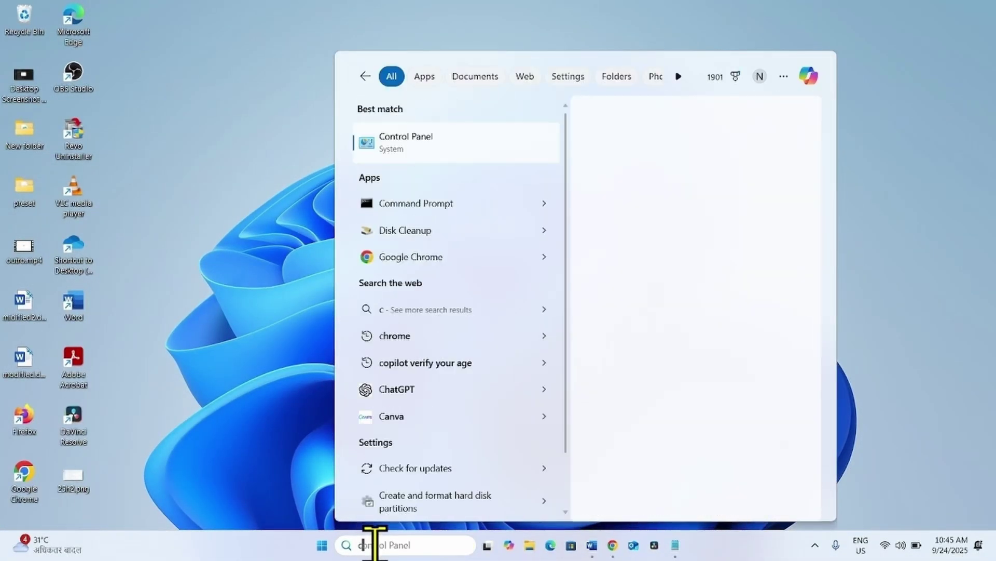
text(ontrol)
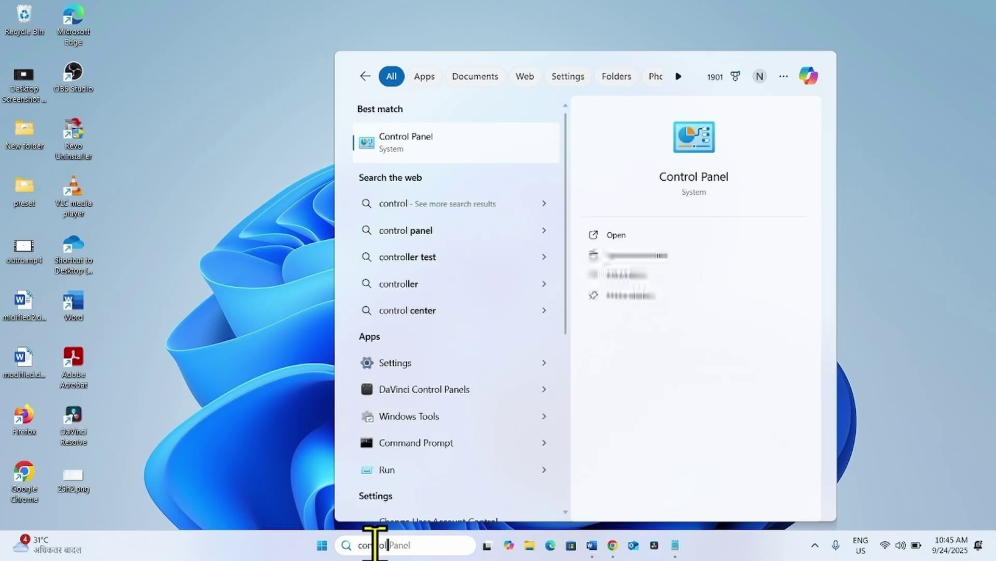
click(407, 140)
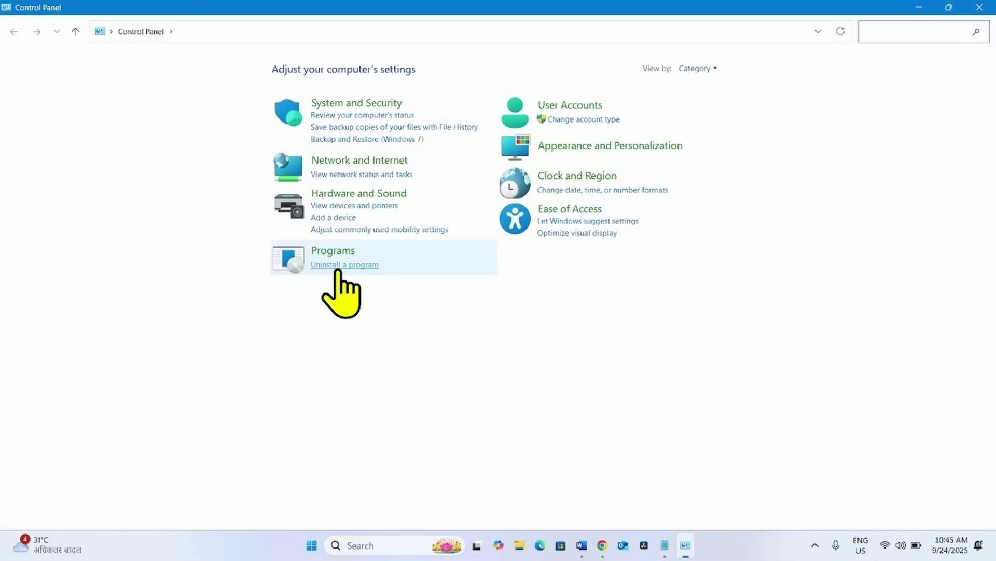
click(337, 265)
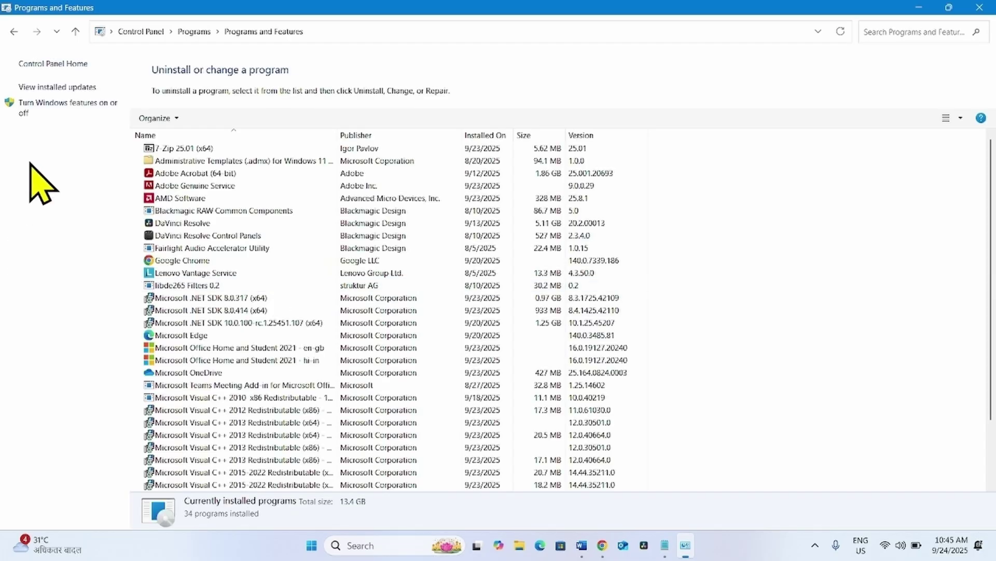
- Enable .NET Framework 3.5 in Windows Features, confirm with OK, and close Programs and Features
click(76, 102)
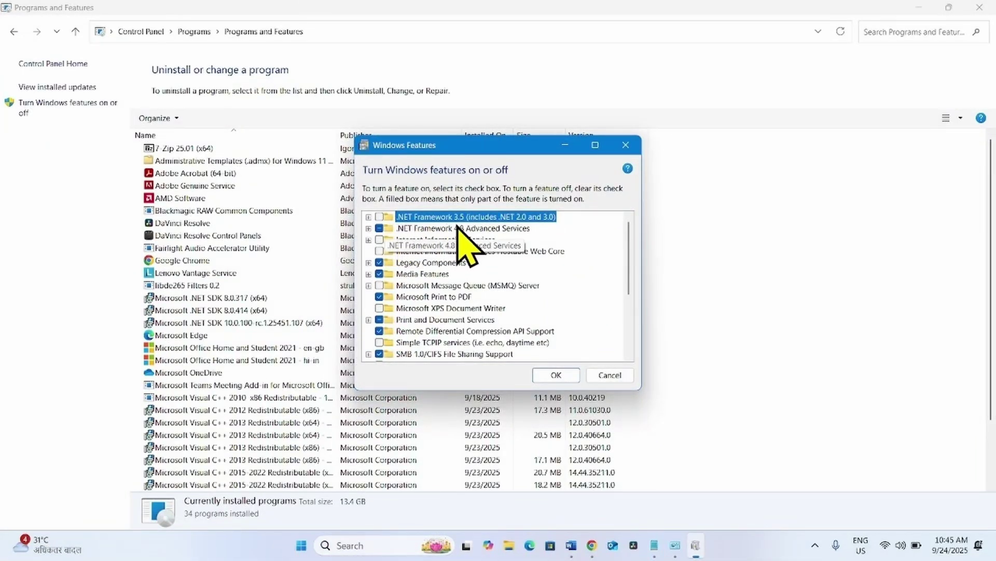
click(380, 216)
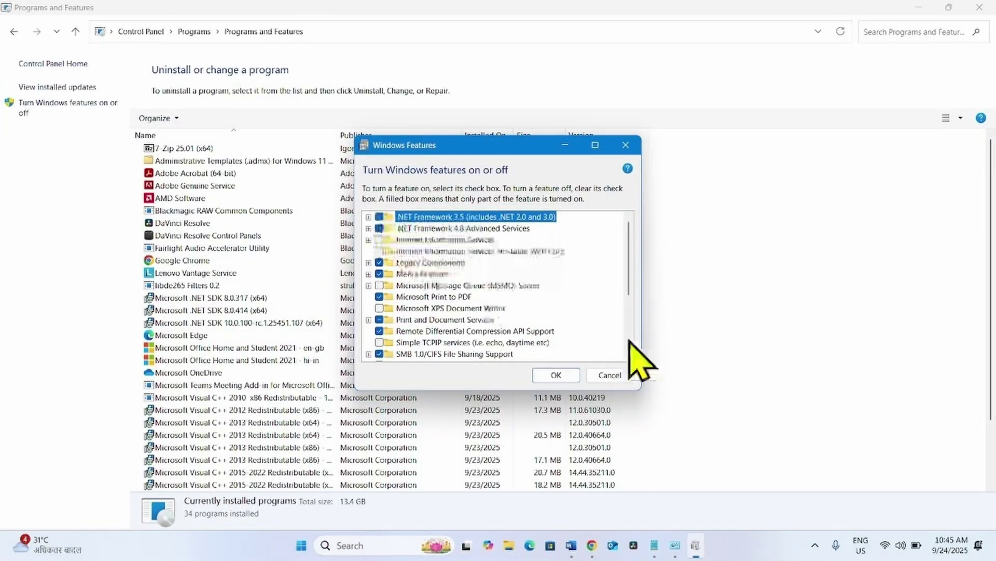
click(553, 375)
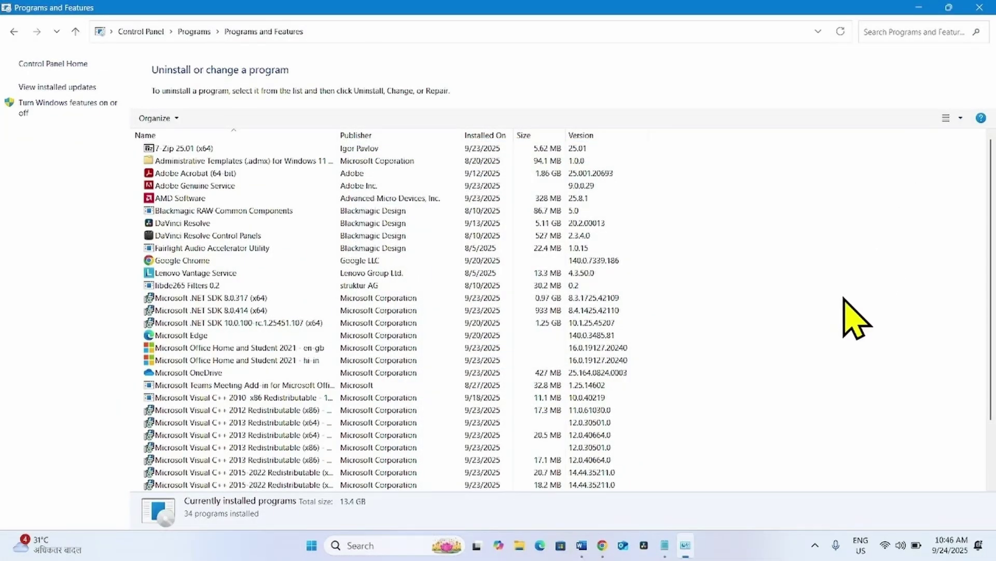
click(979, 8)
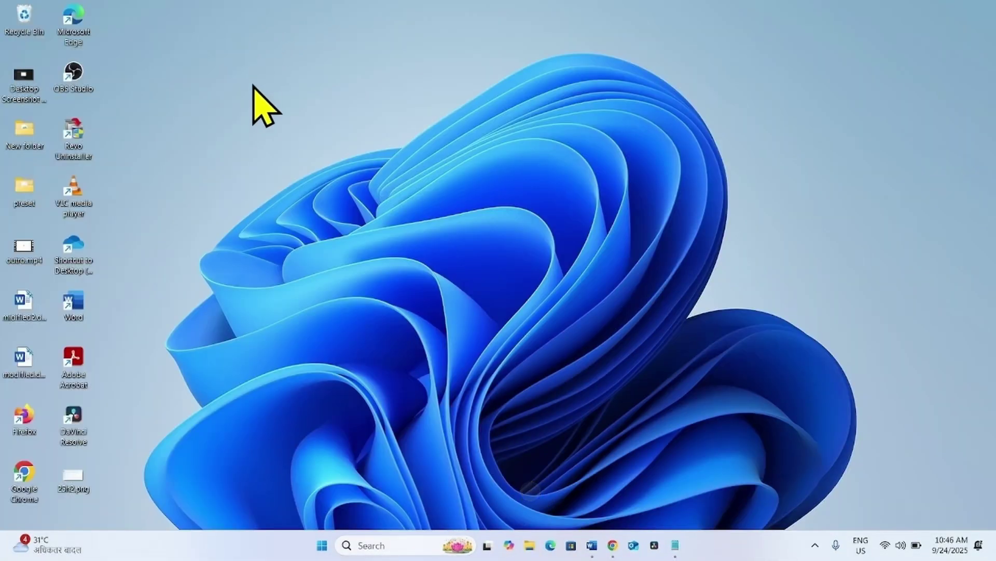
- In Chrome, download the .NET Framework 3.5 SP1 web installer (dotnetfx35.exe), then minimize Chrome
click(613, 545)
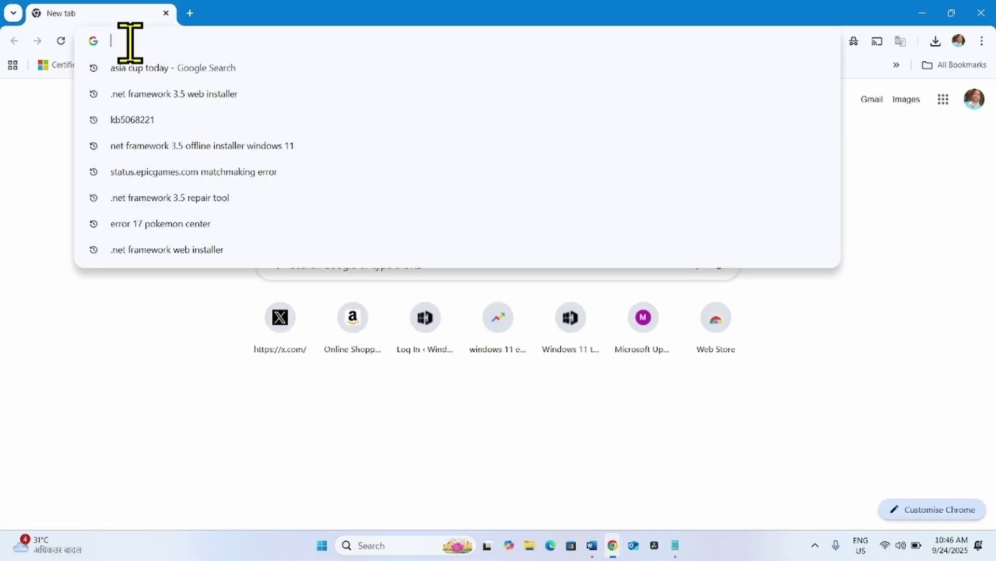
text(.ne)
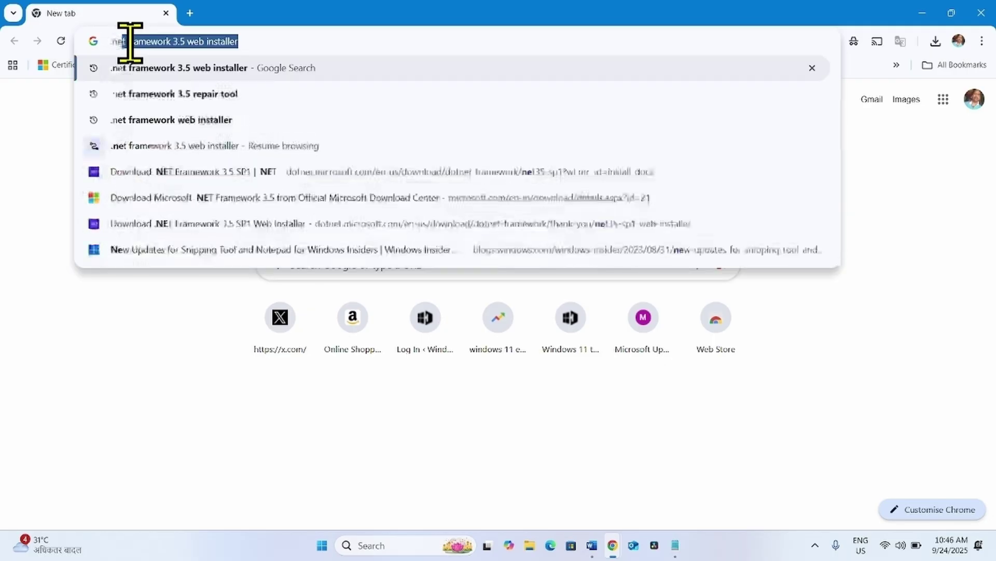
text(t)
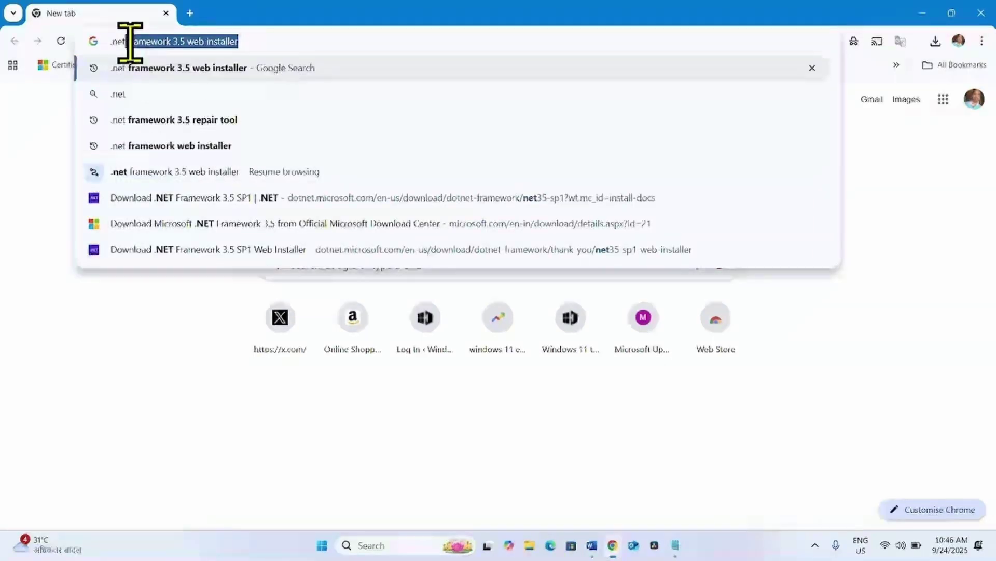
text( fr)
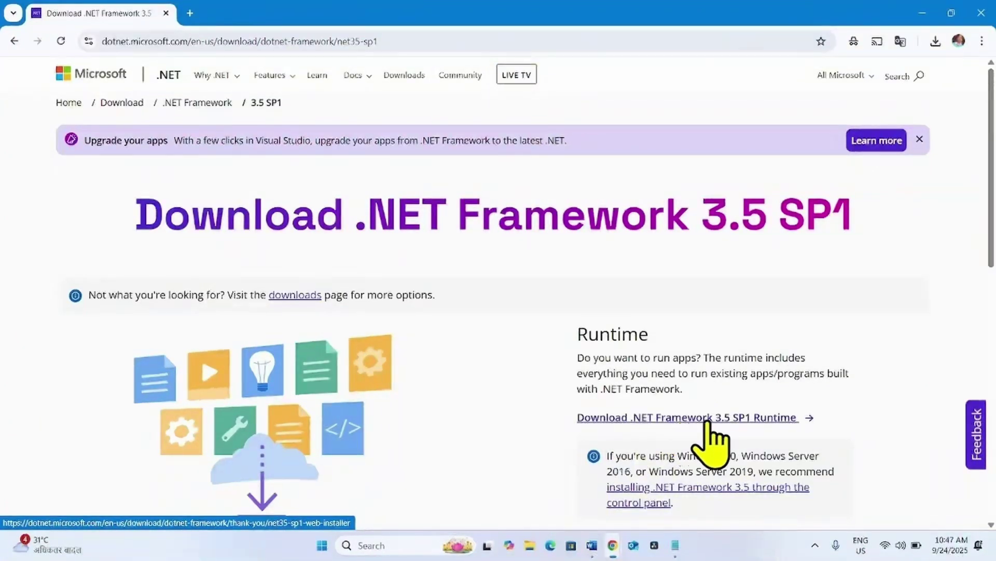
click(782, 422)
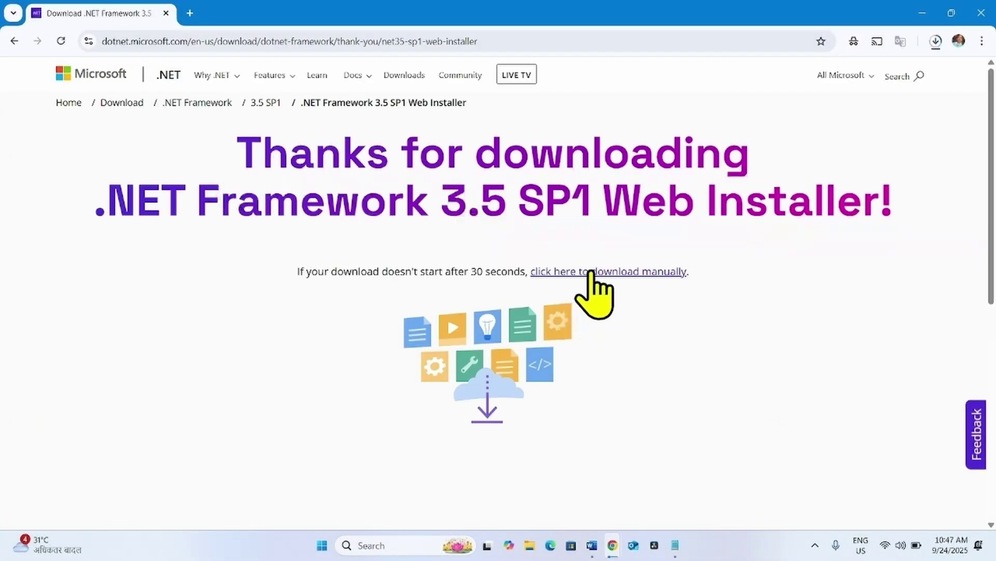
click(937, 41)
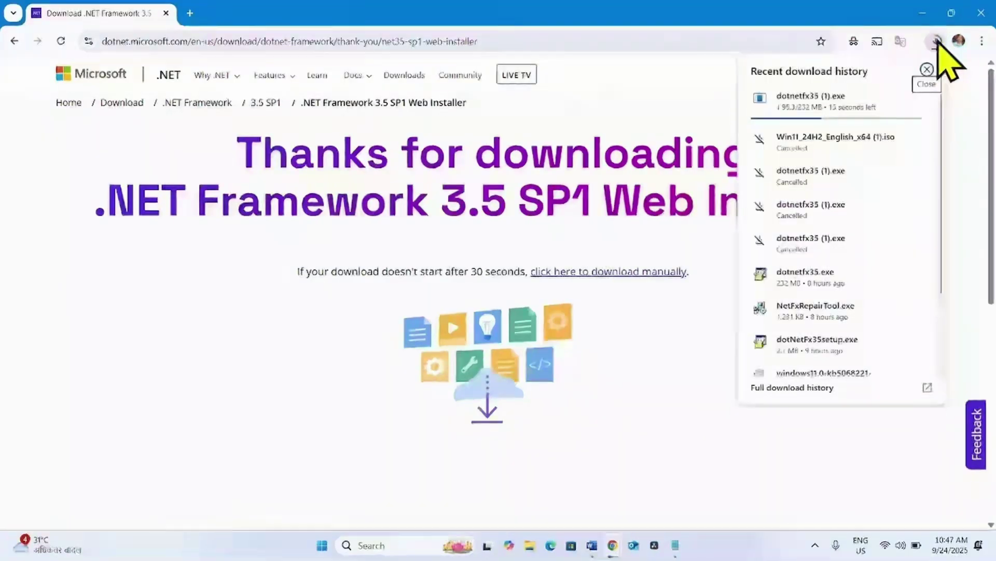
click(922, 13)
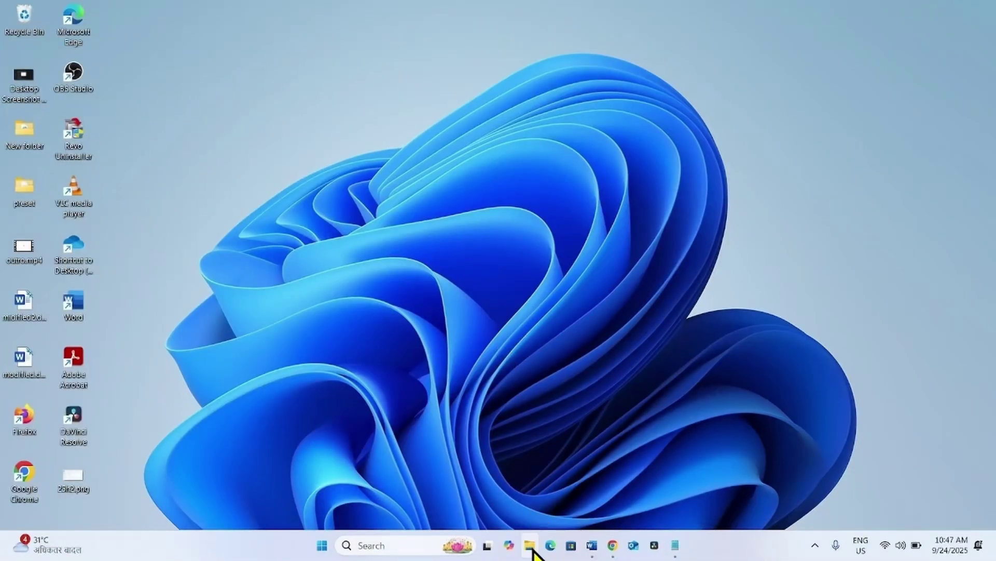
- Run dotnetfx35.exe from Downloads as administrator, approve the UAC prompt, and close File Explorer
click(530, 545)
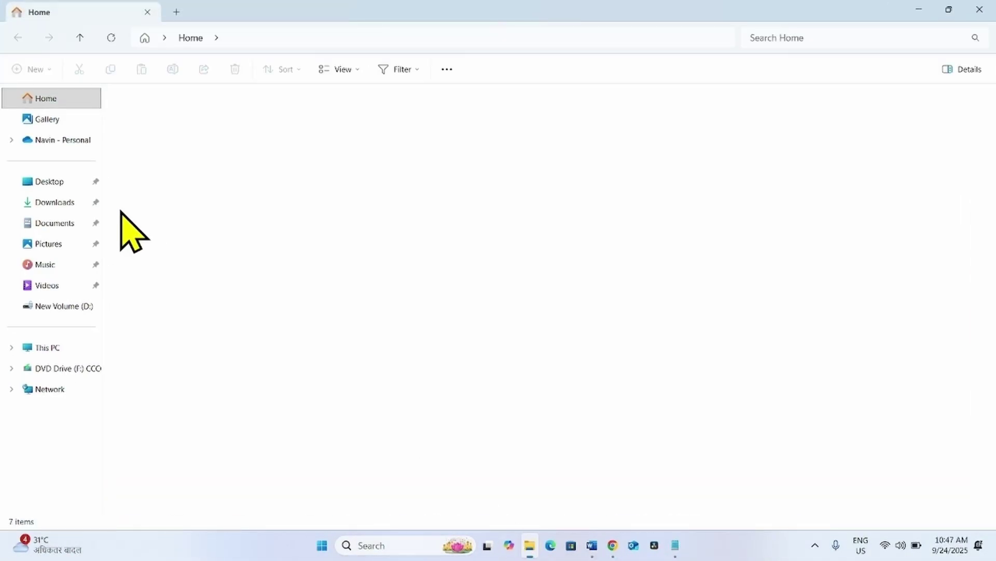
click(71, 204)
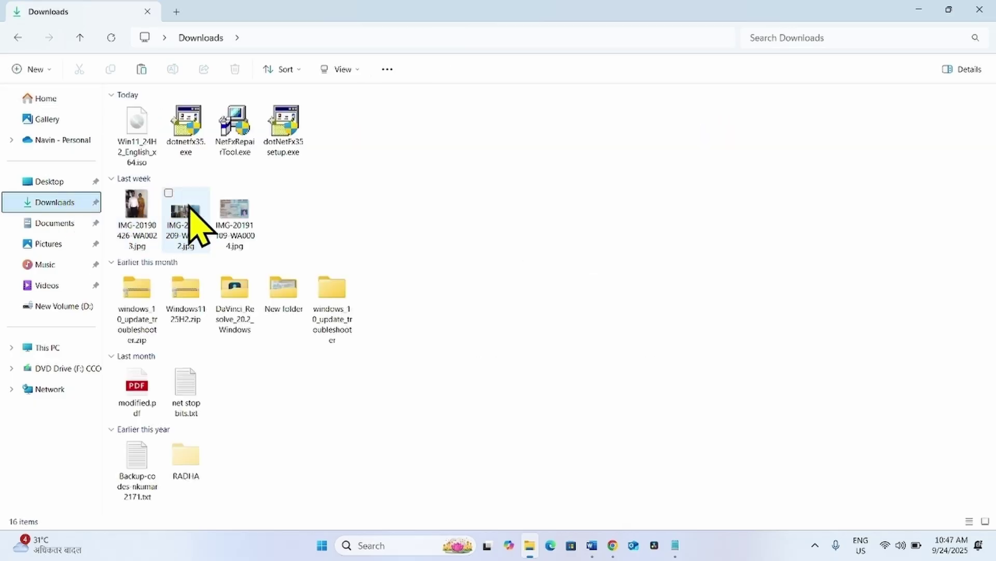
right_click(185, 134)
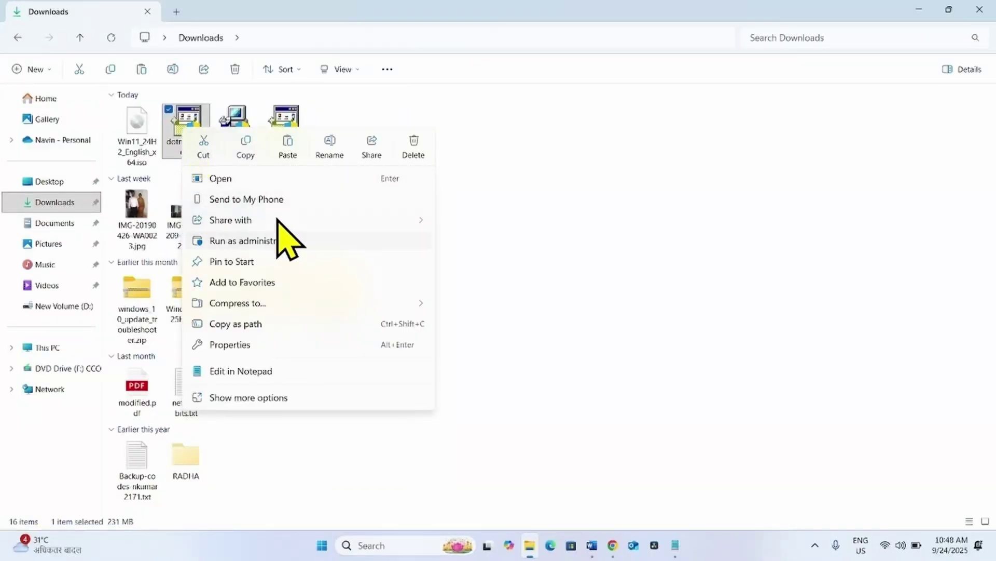
click(262, 185)
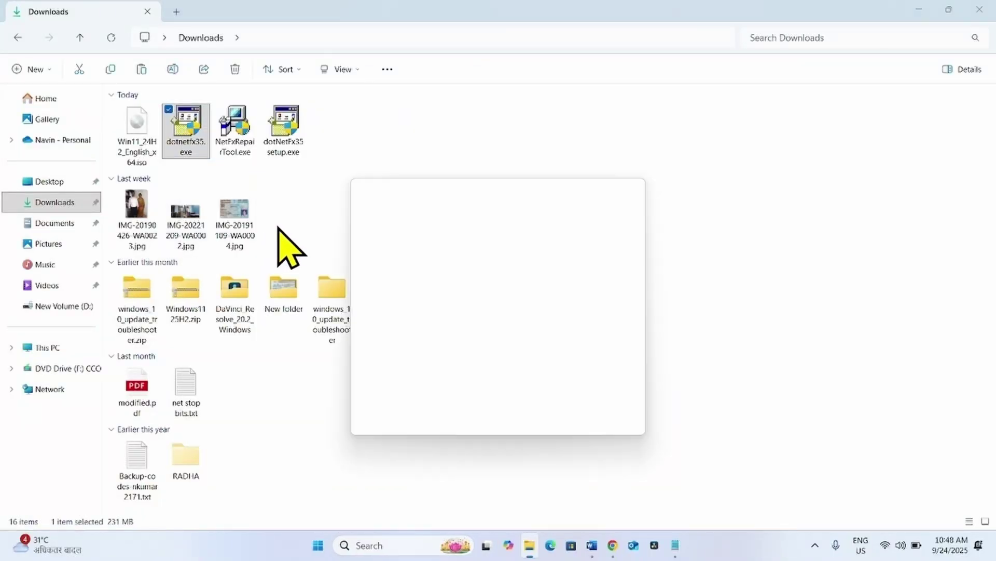
click(401, 412)
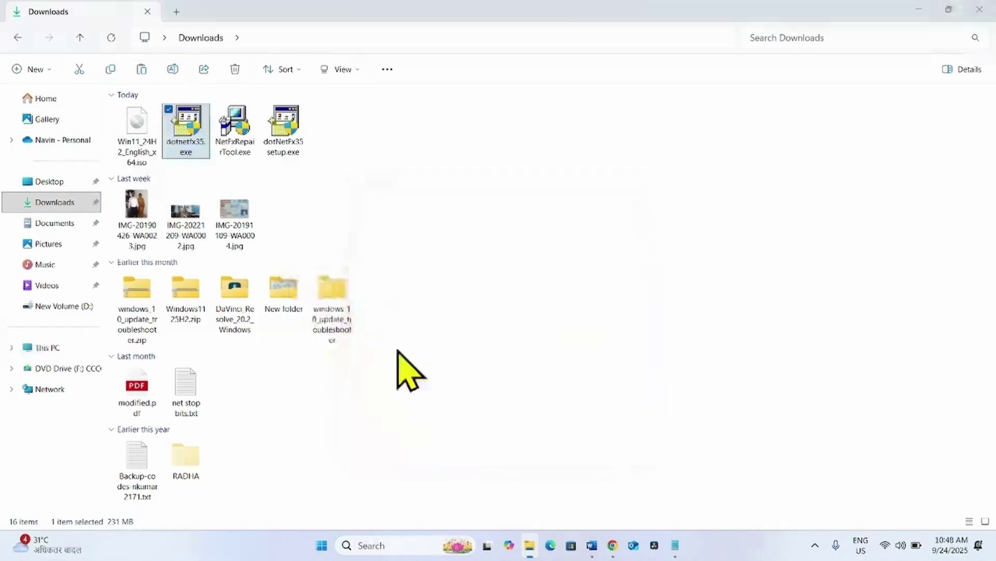
click(980, 9)
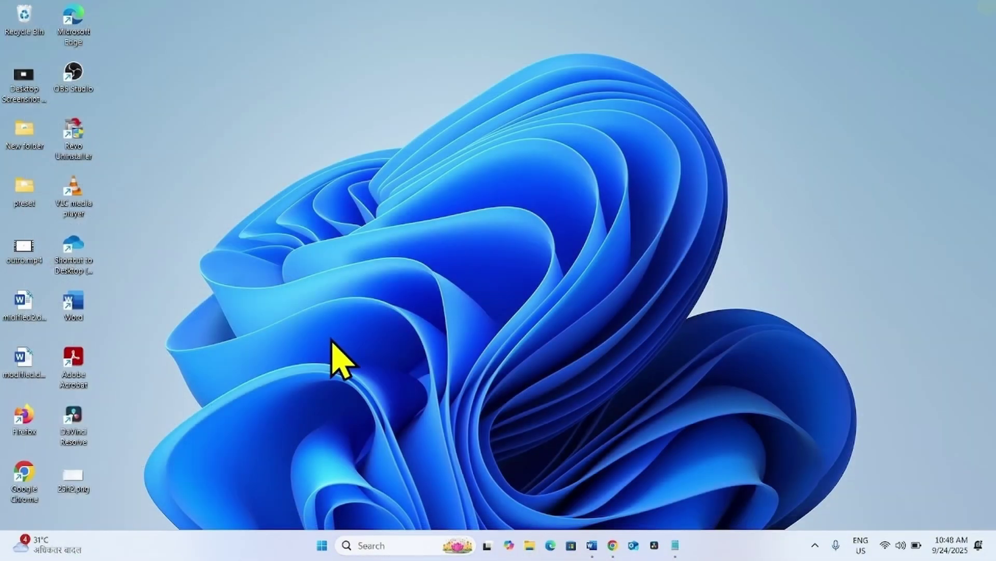